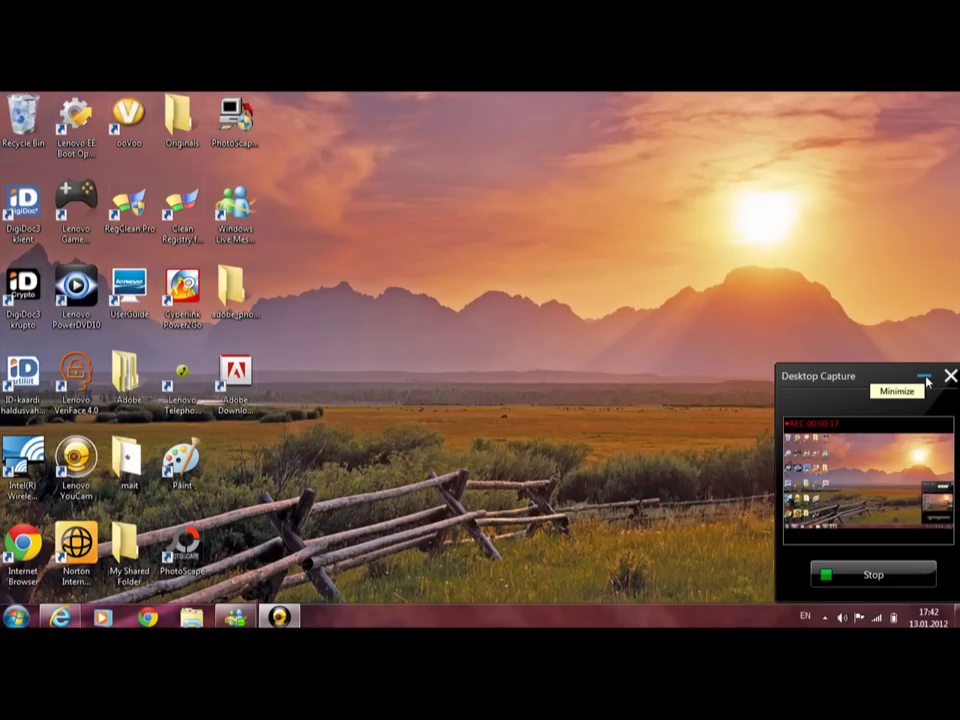
Launch PhotoScape's Editor, decline the update, and load ashley27.png.
{"action": "left_click", "coordinate": [925, 378]}
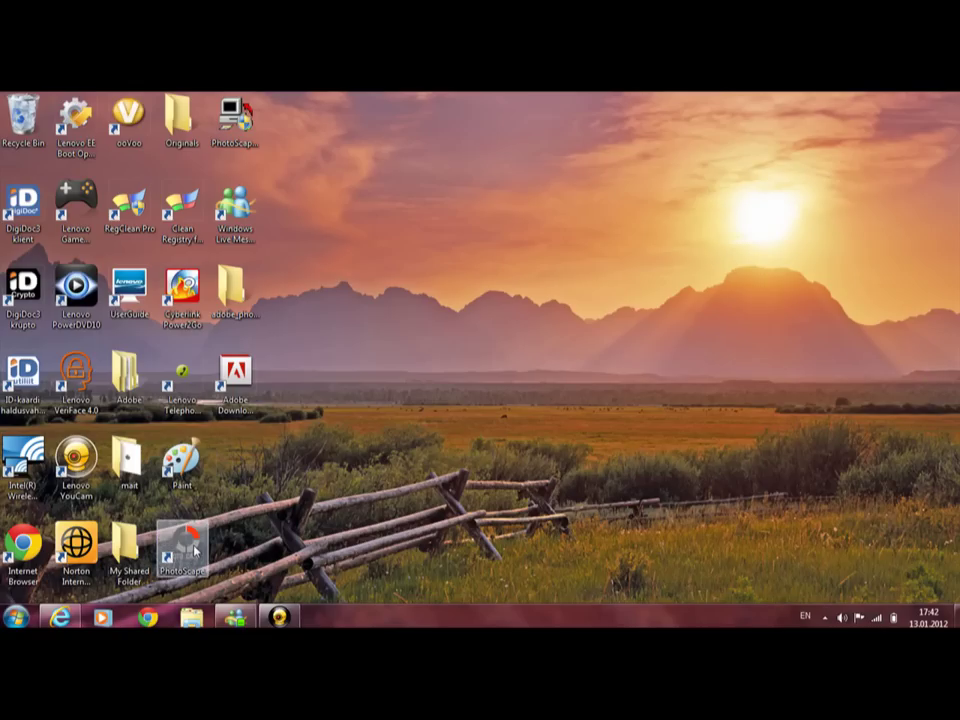
{"action": "double_click", "coordinate": [195, 549]}
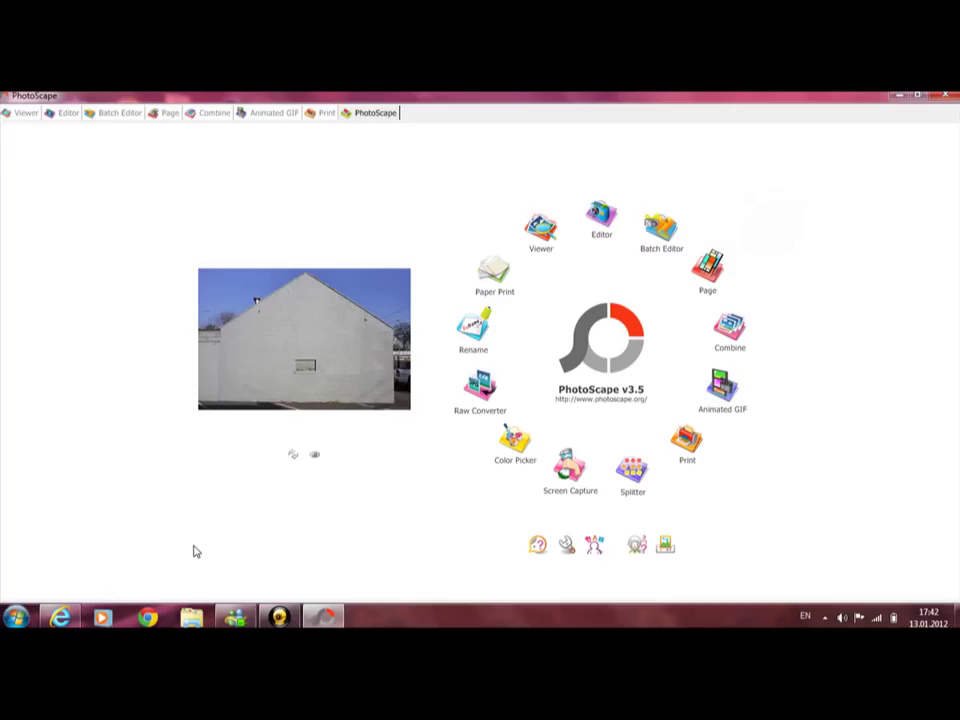
{"action": "left_click", "coordinate": [601, 225]}
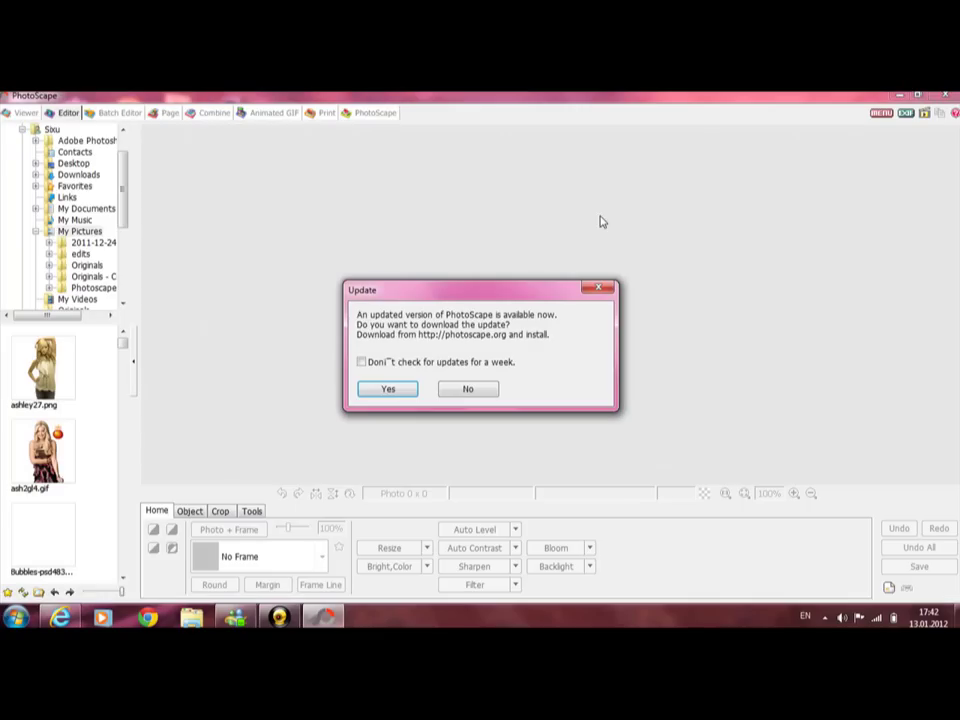
{"action": "left_click", "coordinate": [487, 389]}
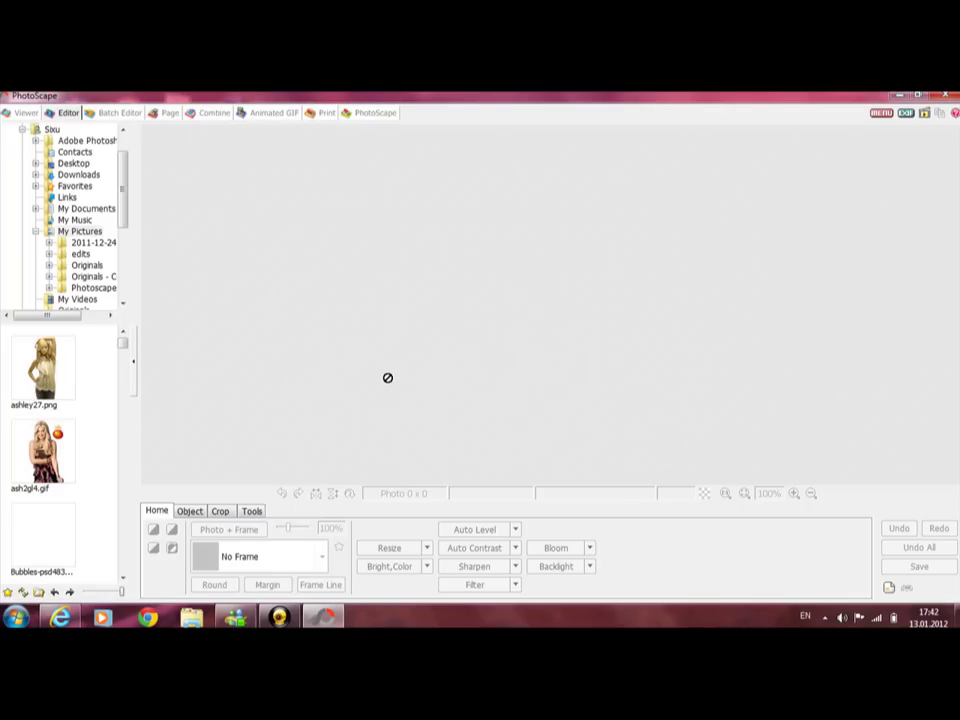
{"action": "left_click", "coordinate": [51, 368]}
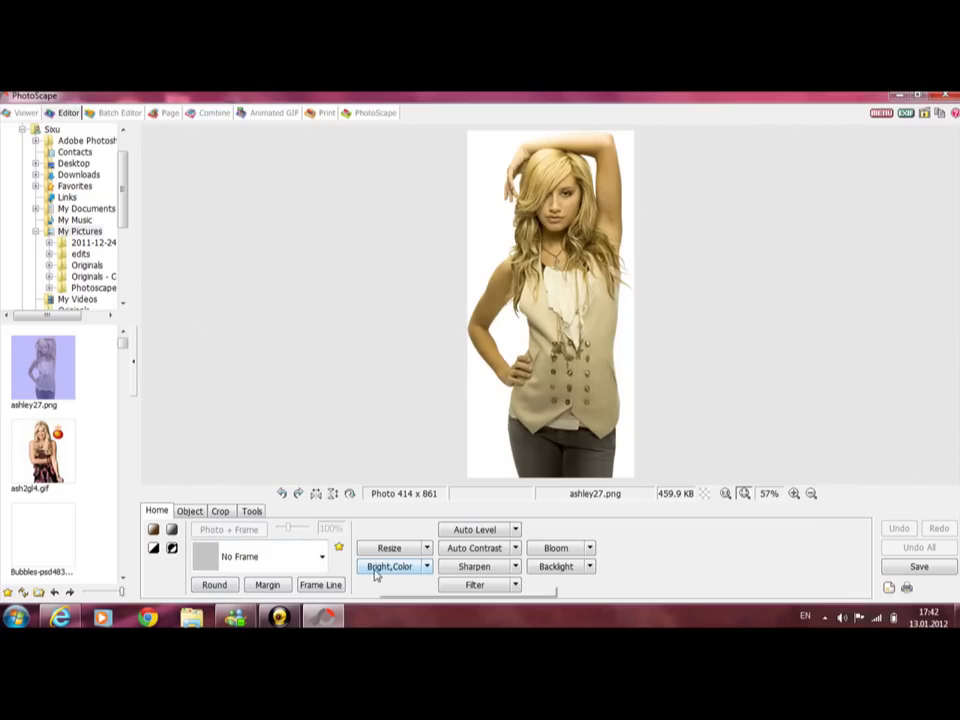
Apply a Colorize tint to ashley27.png with Color 255 (red) and Saturation 255.
{"action": "left_click", "coordinate": [427, 567]}
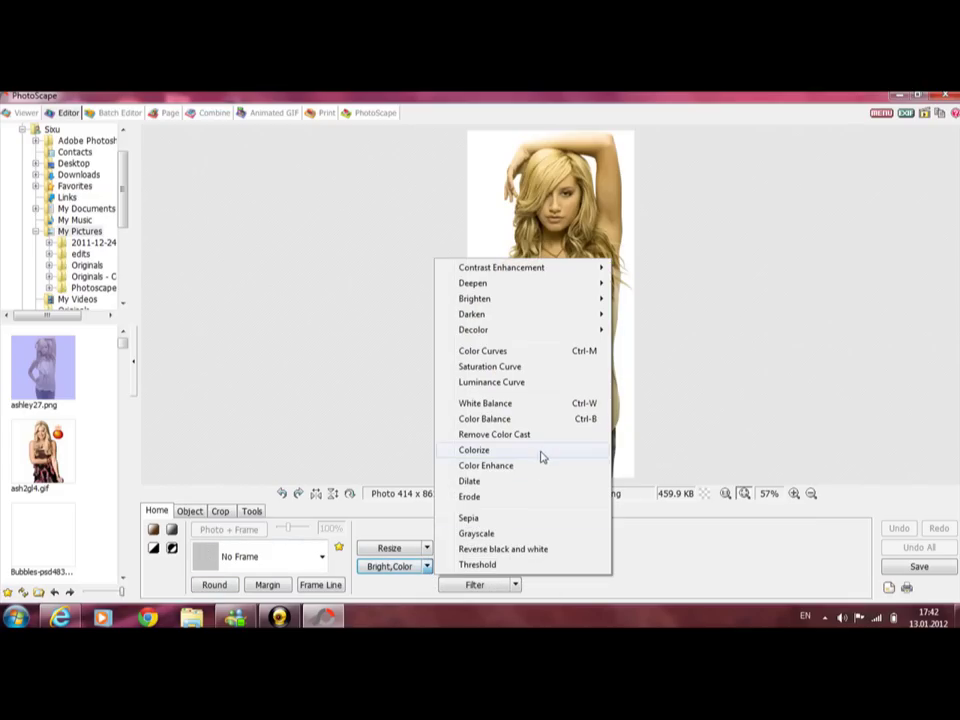
{"action": "left_click", "coordinate": [543, 455]}
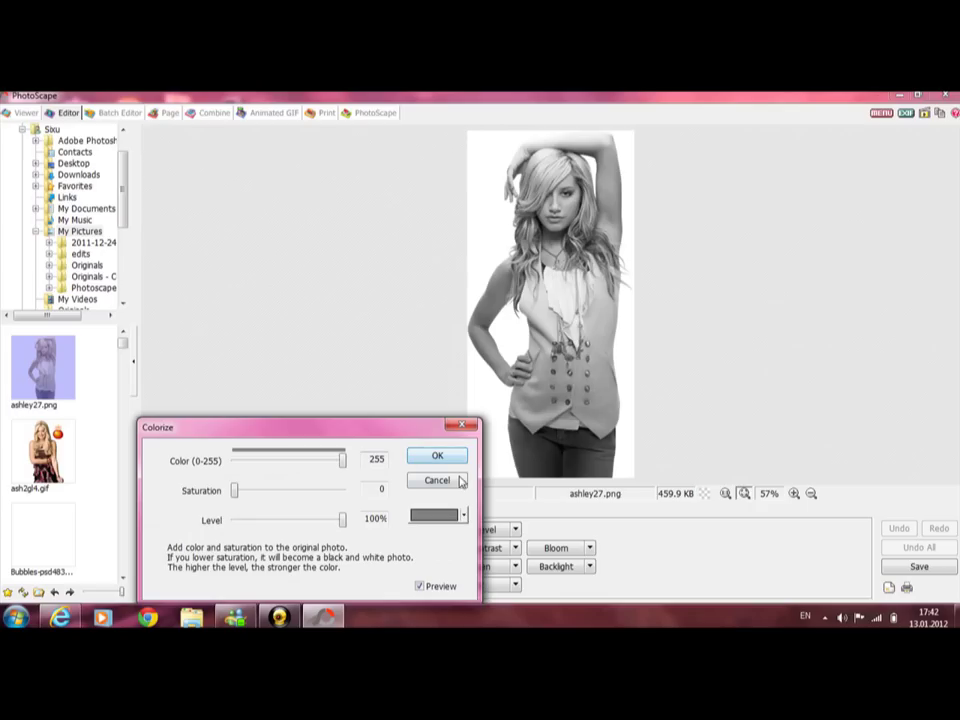
{"action": "left_click", "coordinate": [462, 518]}
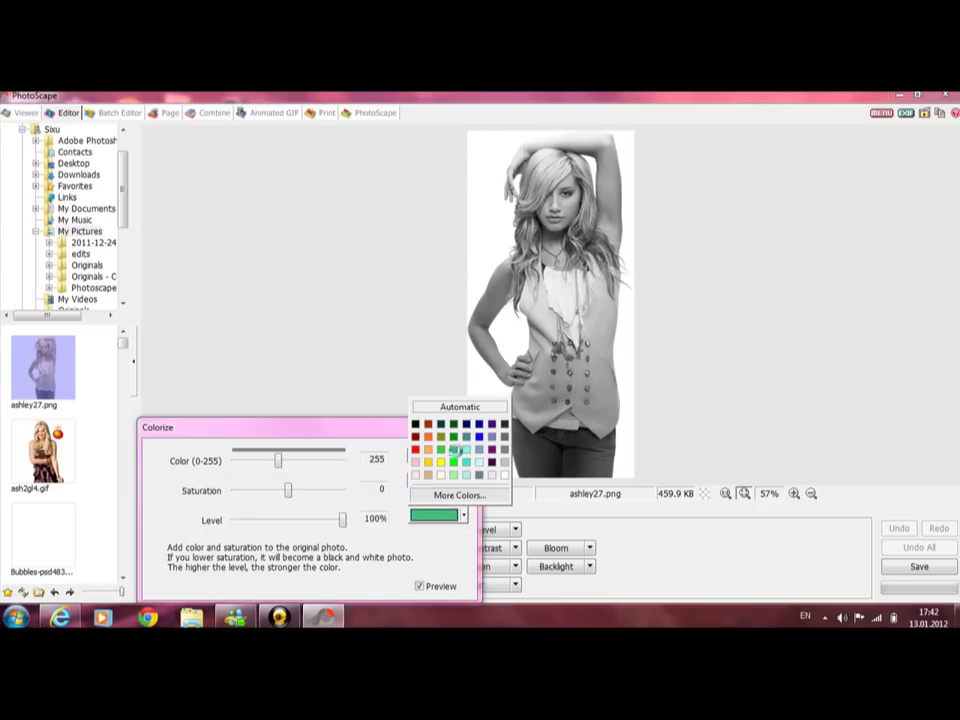
{"action": "left_click", "coordinate": [470, 462]}
{"action": "left_click_drag", "start_coordinate": [279, 468], "coordinate": [359, 360]}
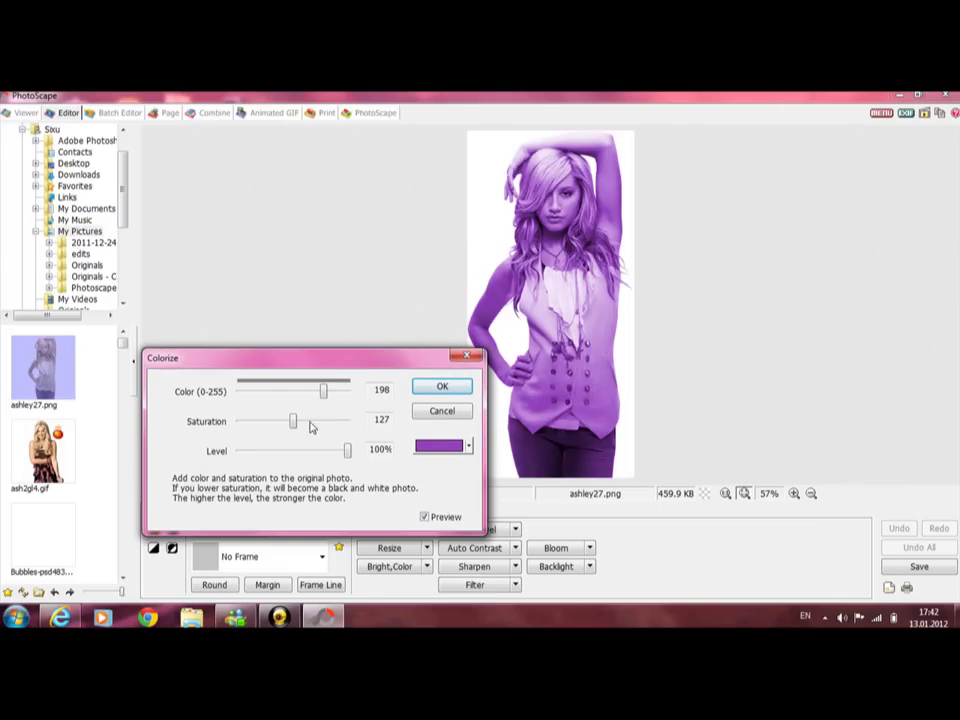
{"action": "left_click_drag", "start_coordinate": [289, 424], "coordinate": [318, 391]}
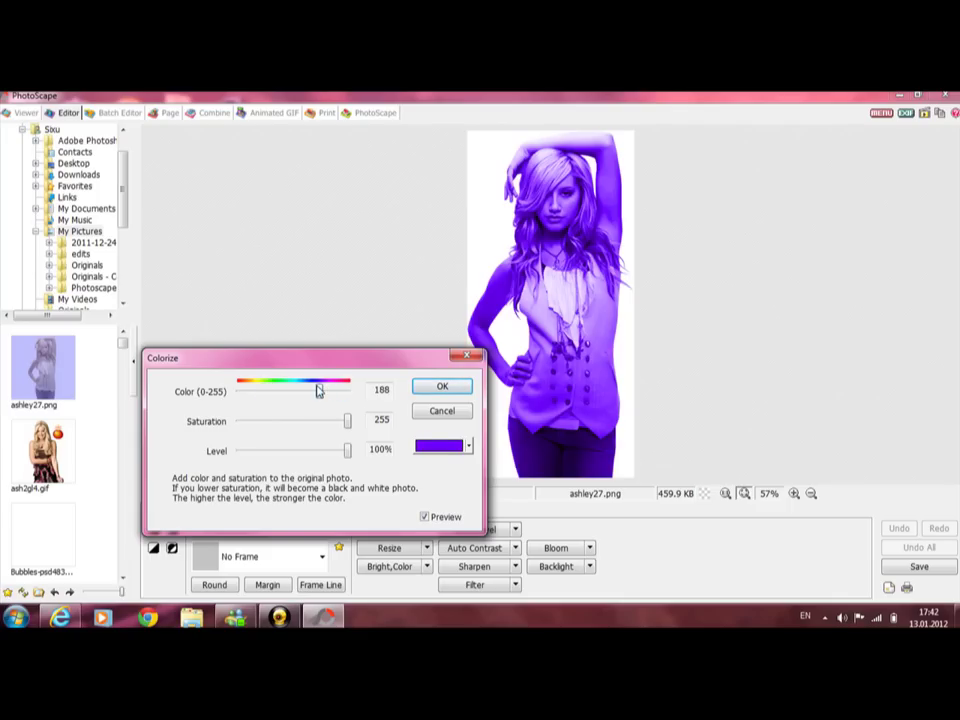
{"action": "left_click_drag", "start_coordinate": [322, 391], "coordinate": [349, 391]}
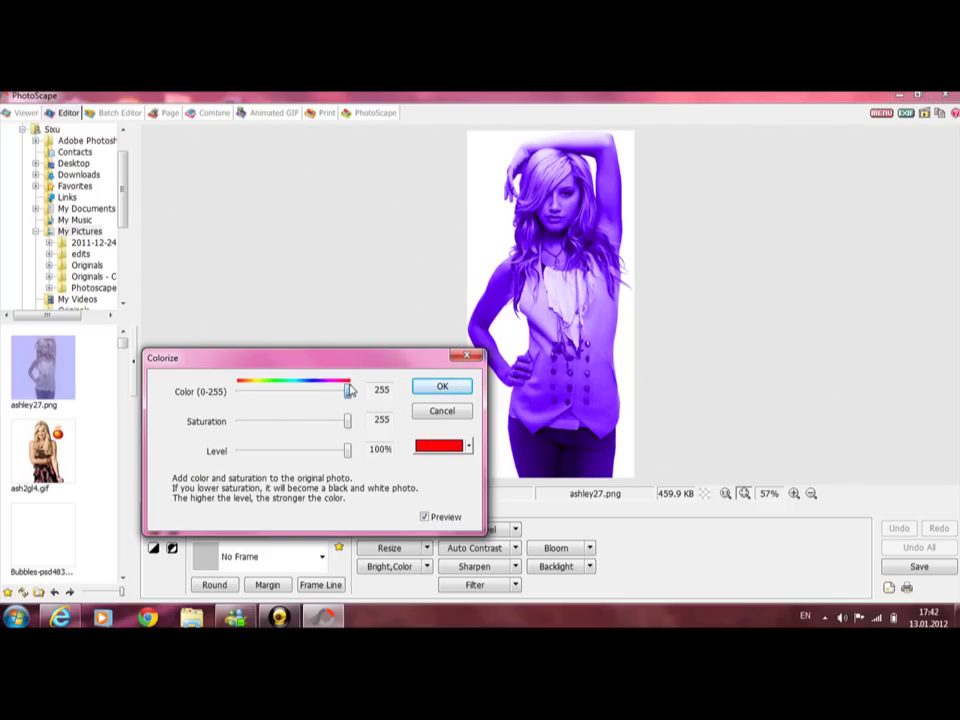
{"action": "left_click", "coordinate": [443, 388]}
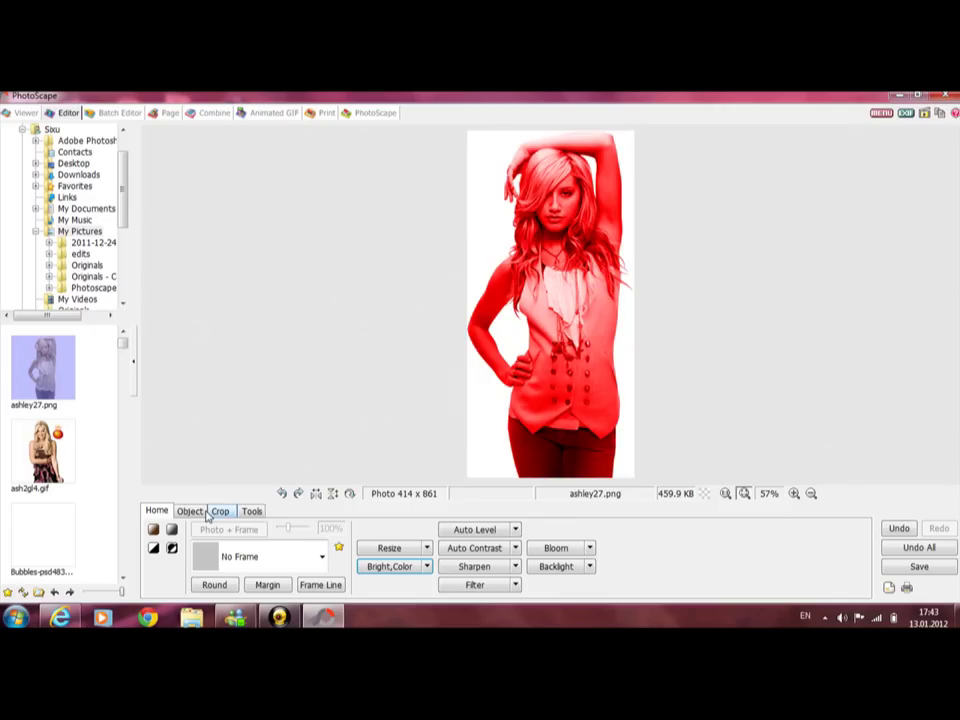
Insert another copy of ashley27 from the Pictures library as a photo object.
{"action": "left_click", "coordinate": [199, 511]}
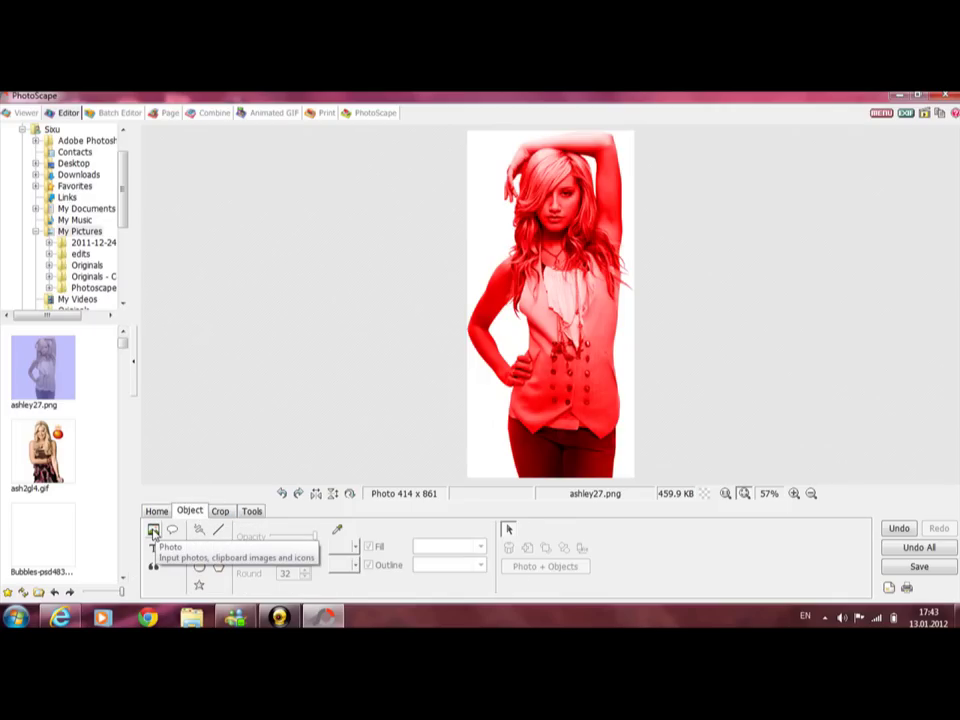
{"action": "left_click", "coordinate": [153, 532]}
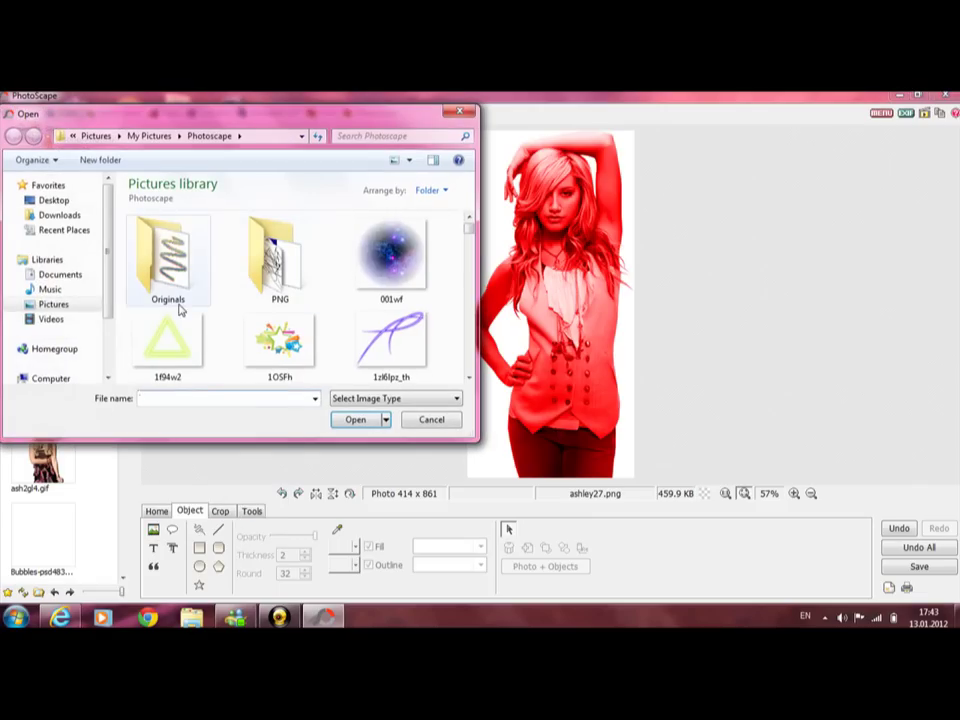
{"action": "left_click", "coordinate": [78, 306]}
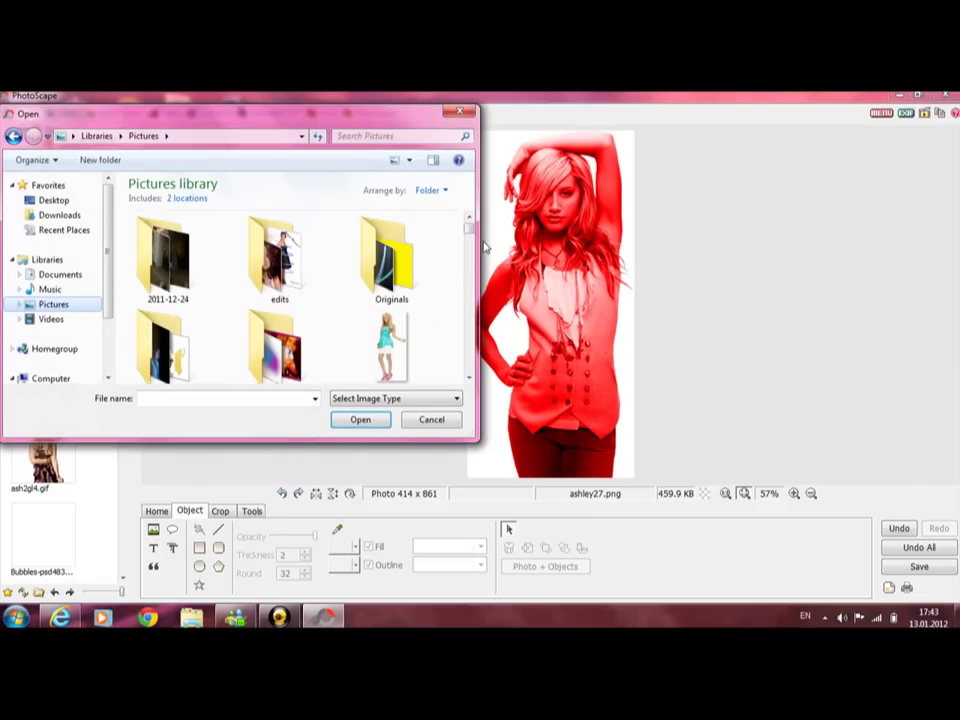
{"action": "left_click_drag", "start_coordinate": [475, 230], "coordinate": [483, 270]}
{"action": "scroll", "coordinate": [481, 259], "scroll_direction": "up", "scroll_amount": 5}
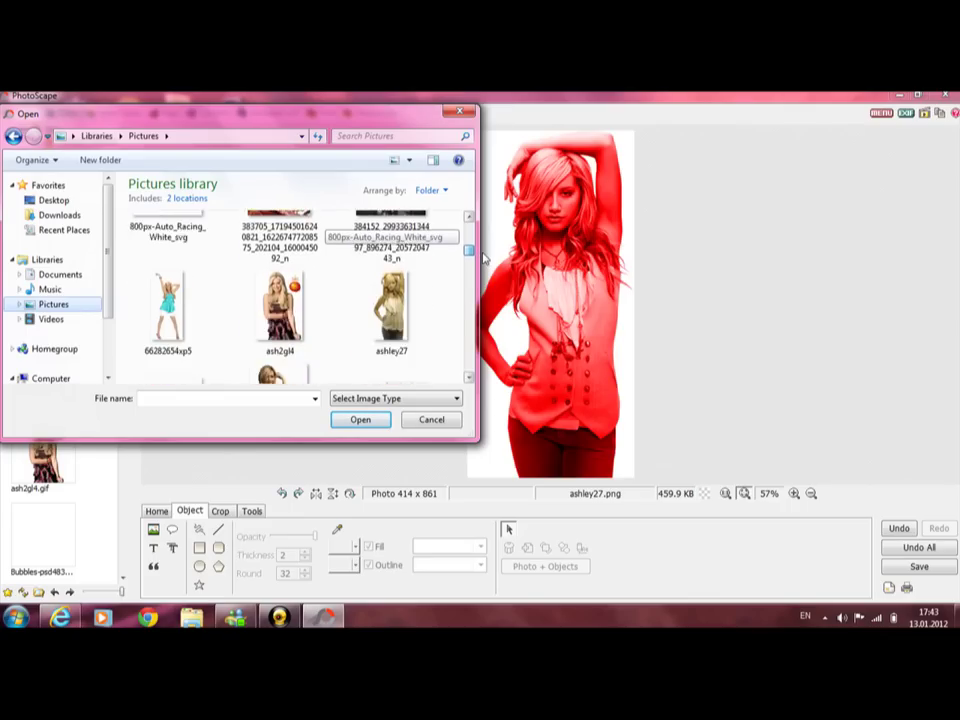
{"action": "left_click", "coordinate": [365, 280]}
{"action": "left_click", "coordinate": [360, 419]}
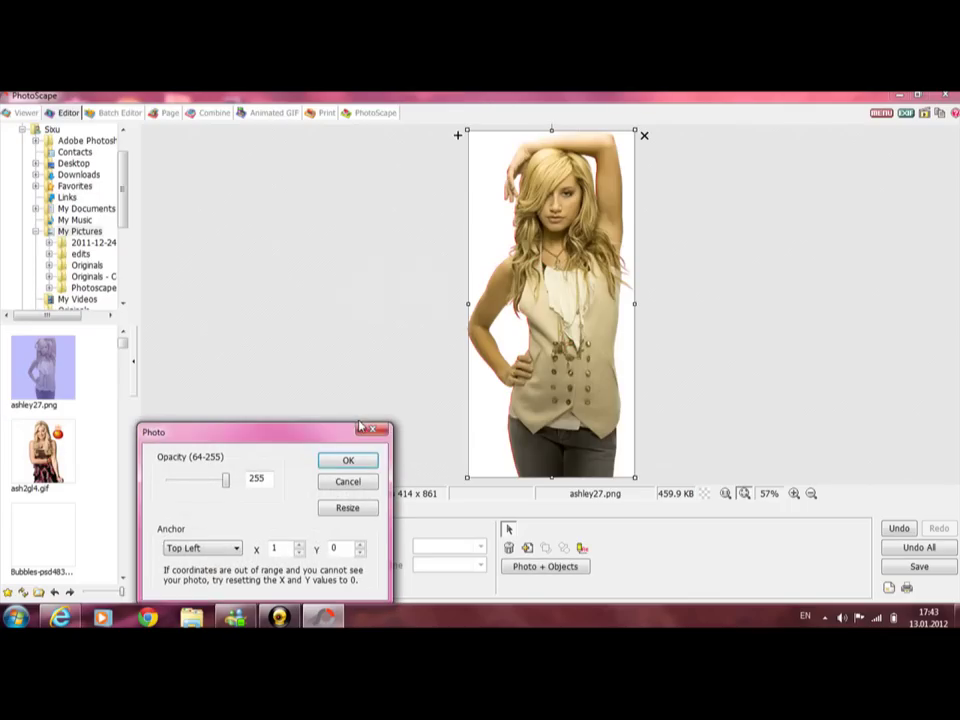
Place the copy at X 180 beside the red figure and merge it, enlarging the canvas to 829 x 861.
{"action": "left_click", "coordinate": [285, 548]}
{"action": "type", "text": "180"}
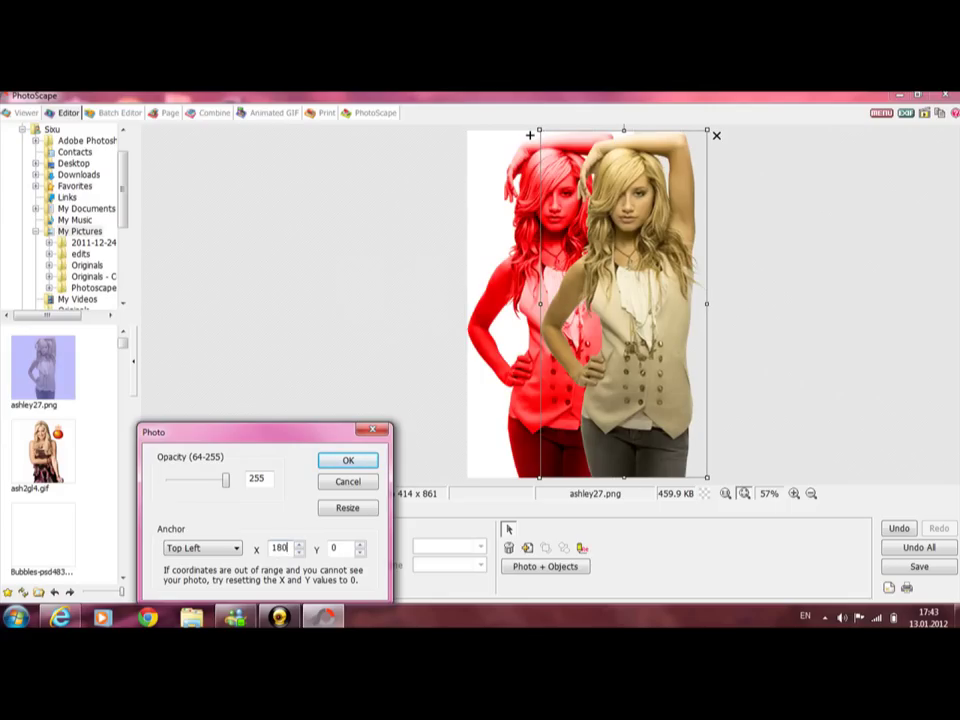
{"action": "left_click", "coordinate": [349, 461]}
{"action": "left_click_drag", "start_coordinate": [614, 345], "coordinate": [719, 343]}
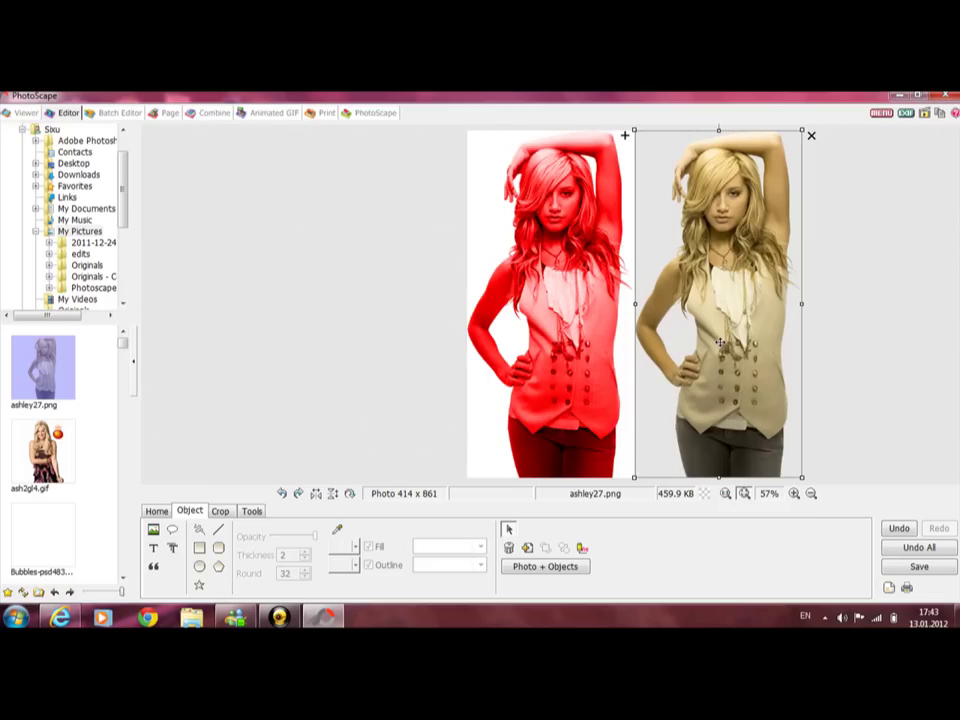
{"action": "left_click", "coordinate": [576, 568]}
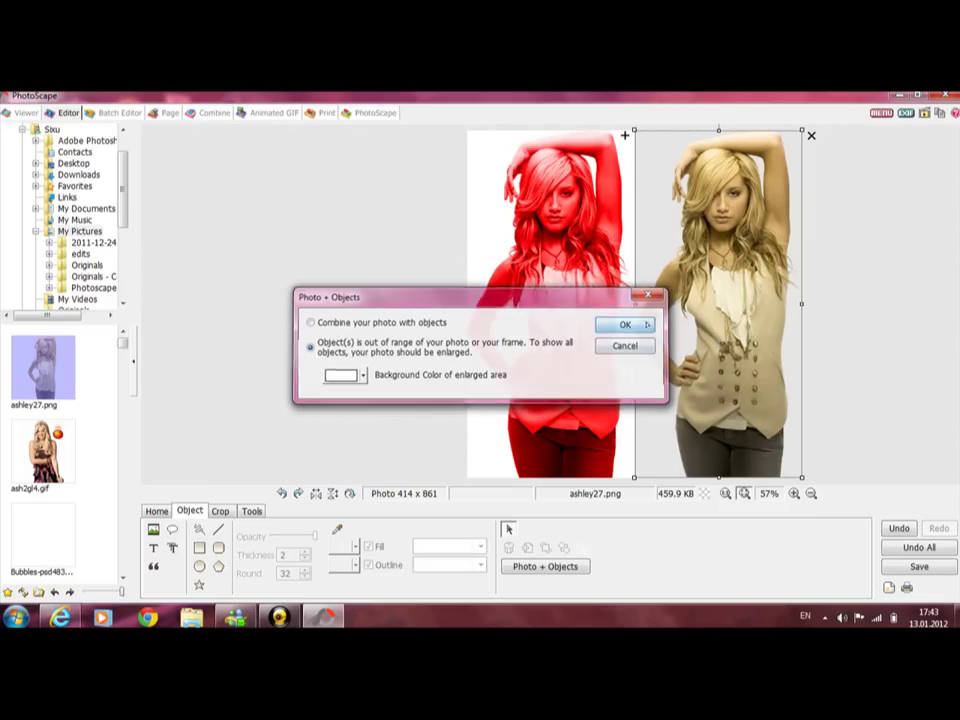
{"action": "left_click", "coordinate": [627, 325]}
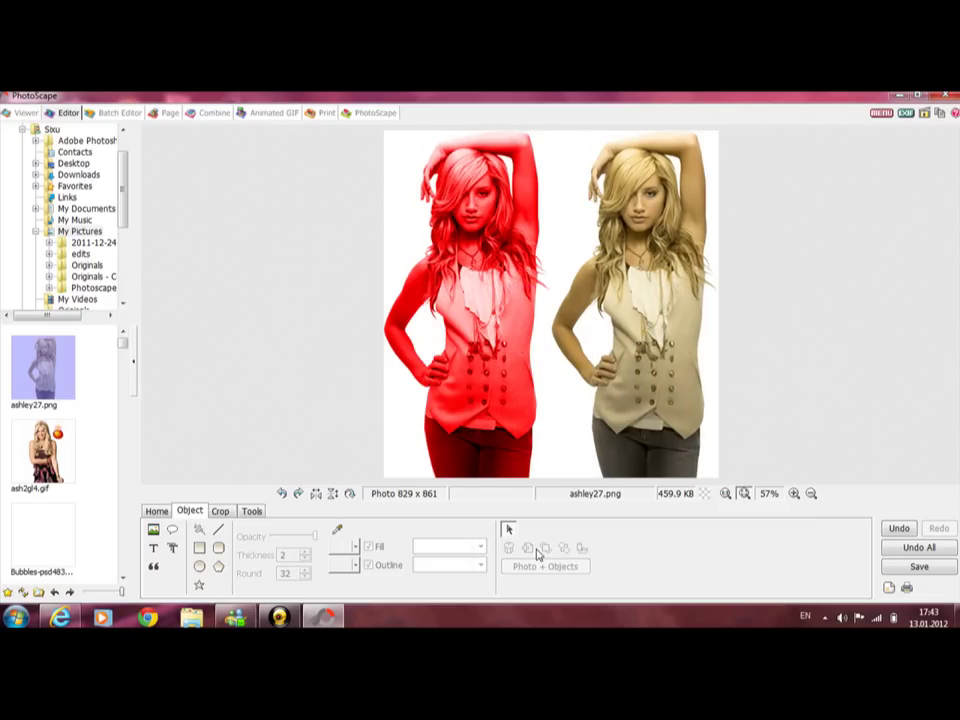
{"action": "left_click", "coordinate": [253, 511]}
Clone Stamp from the untinted figure to restore natural jeans colour on the red figure's legs.
{"action": "left_click", "coordinate": [310, 568]}
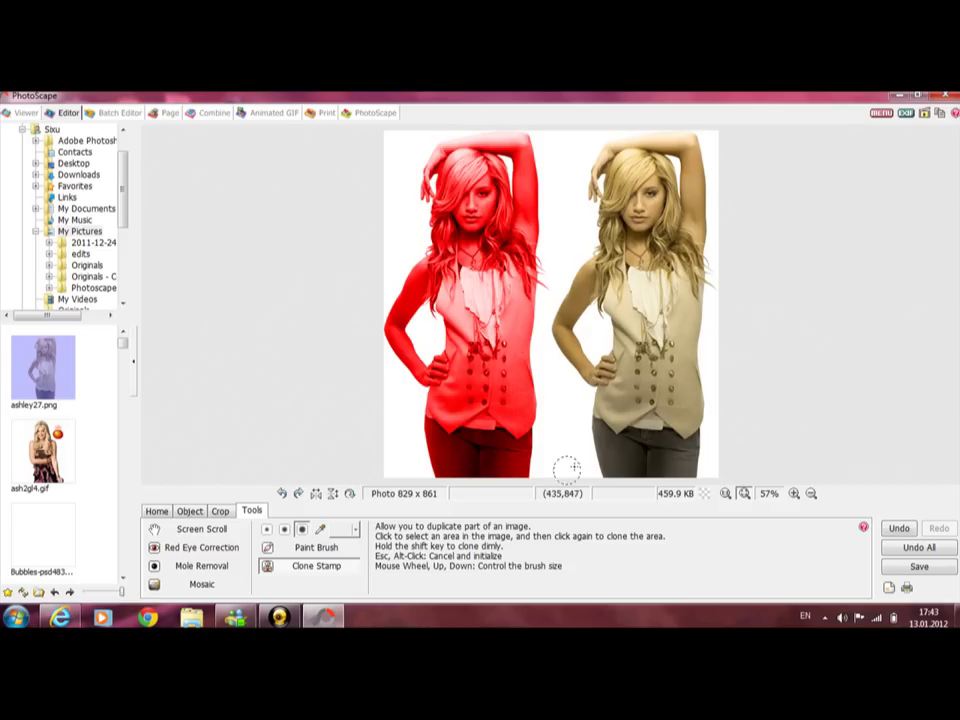
{"action": "left_click", "coordinate": [694, 470]}
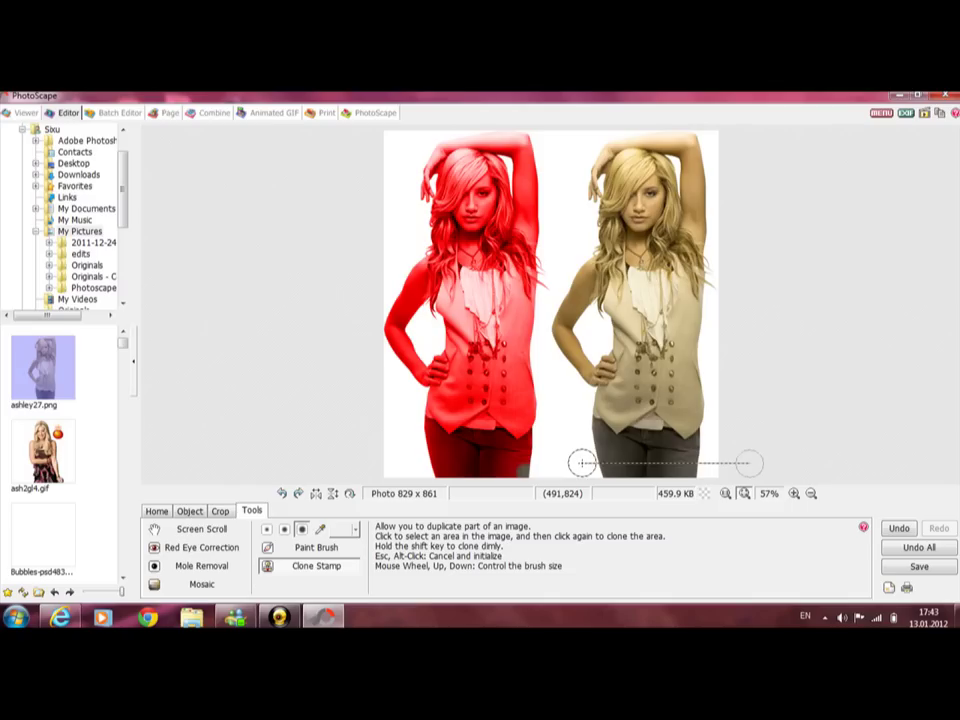
{"action": "mouse_move", "coordinate": [582, 462]}
{"action": "left_mouse_down"}
{"action": "mouse_move", "coordinate": [548, 460]}
{"action": "mouse_move", "coordinate": [542, 469]}
{"action": "mouse_move", "coordinate": [523, 460]}
{"action": "mouse_move", "coordinate": [523, 440]}
{"action": "mouse_move", "coordinate": [503, 434]}
{"action": "mouse_move", "coordinate": [522, 440]}
{"action": "mouse_move", "coordinate": [515, 462]}
{"action": "mouse_move", "coordinate": [495, 445]}
{"action": "mouse_move", "coordinate": [477, 470]}
{"action": "mouse_move", "coordinate": [510, 444]}
{"action": "mouse_move", "coordinate": [483, 474]}
{"action": "mouse_move", "coordinate": [535, 454]}
{"action": "mouse_move", "coordinate": [508, 419]}
{"action": "mouse_move", "coordinate": [465, 411]}
{"action": "mouse_move", "coordinate": [472, 429]}
{"action": "mouse_move", "coordinate": [490, 422]}
{"action": "mouse_move", "coordinate": [451, 474]}
{"action": "mouse_move", "coordinate": [439, 469]}
{"action": "mouse_move", "coordinate": [433, 431]}
{"action": "mouse_move", "coordinate": [449, 493]}
{"action": "mouse_move", "coordinate": [431, 416]}
{"action": "mouse_move", "coordinate": [439, 376]}
{"action": "mouse_move", "coordinate": [451, 390]}
{"action": "mouse_move", "coordinate": [450, 378]}
{"action": "mouse_move", "coordinate": [448, 399]}
{"action": "mouse_move", "coordinate": [424, 408]}
{"action": "mouse_move", "coordinate": [525, 368]}
{"action": "mouse_move", "coordinate": [470, 392]}
{"action": "mouse_move", "coordinate": [472, 369]}
{"action": "mouse_move", "coordinate": [478, 374]}
{"action": "mouse_move", "coordinate": [433, 413]}
{"action": "mouse_move", "coordinate": [449, 462]}
{"action": "mouse_move", "coordinate": [447, 373]}
{"action": "mouse_move", "coordinate": [439, 381]}
{"action": "mouse_move", "coordinate": [503, 455]}
{"action": "mouse_move", "coordinate": [508, 434]}
{"action": "mouse_move", "coordinate": [537, 424]}
{"action": "mouse_move", "coordinate": [514, 421]}
{"action": "mouse_move", "coordinate": [524, 395]}
{"action": "mouse_move", "coordinate": [538, 462]}
{"action": "mouse_move", "coordinate": [503, 474]}
{"action": "mouse_move", "coordinate": [532, 392]}
{"action": "mouse_move", "coordinate": [512, 318]}
{"action": "mouse_move", "coordinate": [531, 340]}
{"action": "mouse_move", "coordinate": [536, 316]}
{"action": "mouse_move", "coordinate": [514, 307]}
{"action": "mouse_move", "coordinate": [508, 290]}
{"action": "mouse_move", "coordinate": [528, 361]}
{"action": "mouse_move", "coordinate": [499, 323]}
{"action": "mouse_move", "coordinate": [496, 360]}
{"action": "mouse_move", "coordinate": [471, 369]}
{"action": "mouse_move", "coordinate": [413, 362]}
{"action": "mouse_move", "coordinate": [418, 380]}
{"action": "mouse_move", "coordinate": [381, 324]}
{"action": "mouse_move", "coordinate": [415, 268]}
{"action": "mouse_move", "coordinate": [399, 309]}
{"action": "mouse_move", "coordinate": [395, 294]}
{"action": "mouse_move", "coordinate": [397, 341]}
{"action": "mouse_move", "coordinate": [473, 340]}
{"action": "mouse_move", "coordinate": [477, 284]}
{"action": "mouse_move", "coordinate": [476, 293]}
{"action": "mouse_move", "coordinate": [509, 288]}
{"action": "mouse_move", "coordinate": [531, 311]}
{"action": "mouse_move", "coordinate": [553, 298]}
{"action": "mouse_move", "coordinate": [565, 267]}
{"action": "mouse_move", "coordinate": [557, 219]}
{"action": "mouse_move", "coordinate": [536, 232]}
{"action": "mouse_move", "coordinate": [521, 220]}
{"action": "mouse_move", "coordinate": [521, 175]}
{"action": "mouse_move", "coordinate": [535, 178]}
{"action": "mouse_move", "coordinate": [516, 182]}
{"action": "mouse_move", "coordinate": [517, 190]}
{"action": "mouse_move", "coordinate": [531, 142]}
{"action": "mouse_move", "coordinate": [520, 156]}
{"action": "mouse_move", "coordinate": [511, 138]}
{"action": "mouse_move", "coordinate": [477, 140]}
{"action": "mouse_move", "coordinate": [502, 139]}
{"action": "mouse_move", "coordinate": [545, 178]}
{"action": "mouse_move", "coordinate": [525, 172]}
{"action": "mouse_move", "coordinate": [390, 213]}
{"action": "left_mouse_up"}
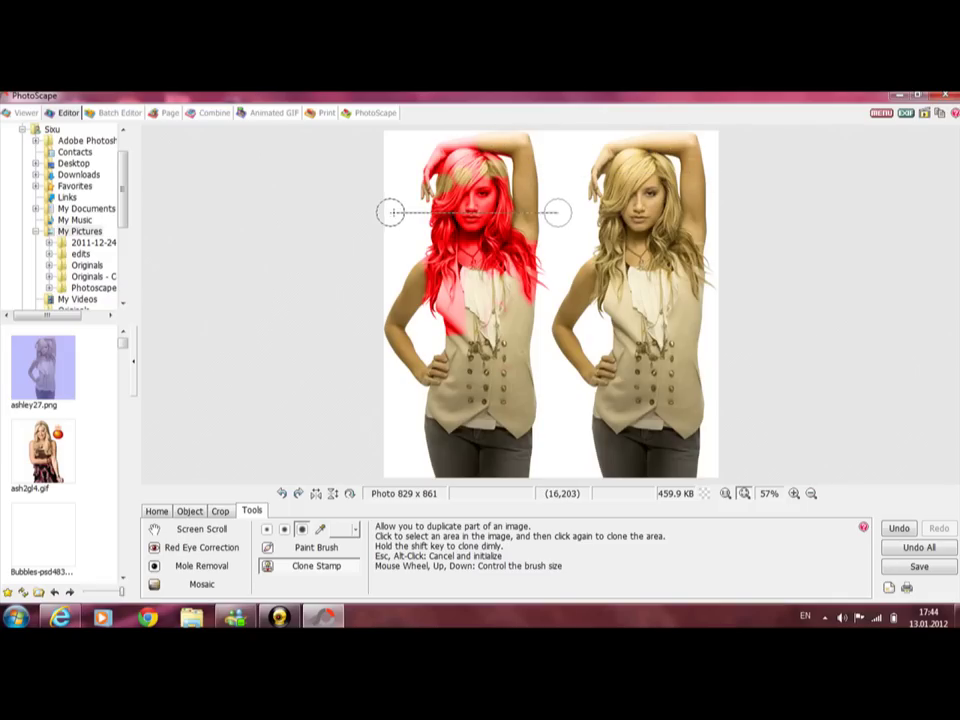
Undo the last stroke and clone natural colour over the left figure's chest.
{"action": "left_click", "coordinate": [892, 535]}
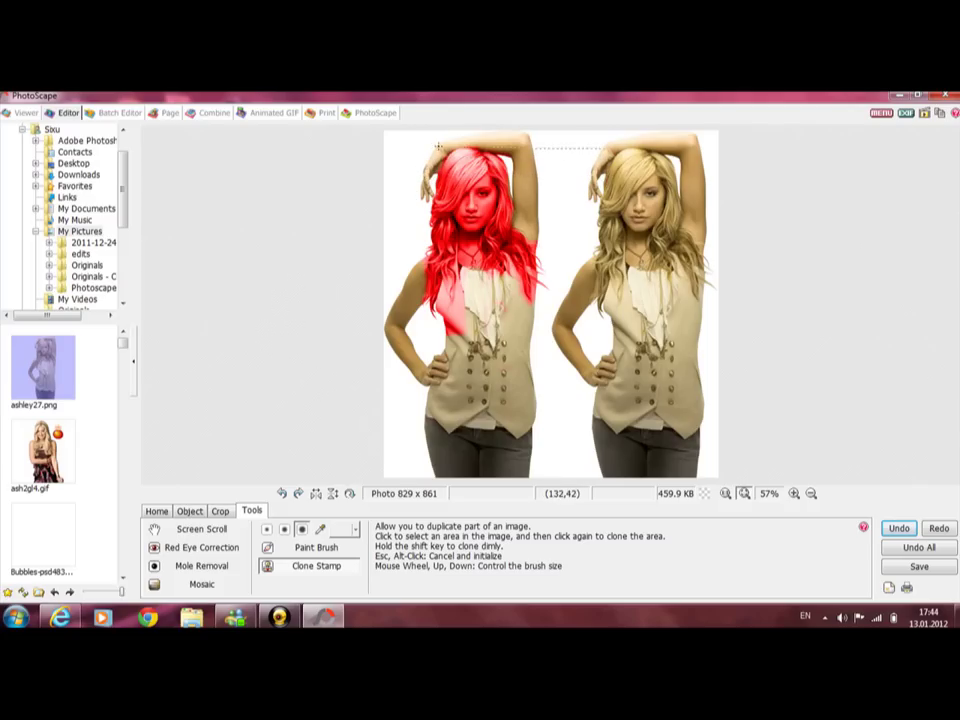
{"action": "mouse_move", "coordinate": [416, 270]}
{"action": "left_mouse_down"}
{"action": "mouse_move", "coordinate": [443, 329]}
{"action": "mouse_move", "coordinate": [460, 312]}
{"action": "mouse_move", "coordinate": [467, 242]}
{"action": "mouse_move", "coordinate": [471, 296]}
{"action": "mouse_move", "coordinate": [507, 308]}
{"action": "mouse_move", "coordinate": [511, 291]}
{"action": "mouse_move", "coordinate": [510, 301]}
{"action": "left_mouse_up"}
{"action": "mouse_move", "coordinate": [464, 327]}
{"action": "left_mouse_down"}
{"action": "mouse_move", "coordinate": [462, 316]}
{"action": "mouse_move", "coordinate": [444, 329]}
{"action": "mouse_move", "coordinate": [448, 348]}
{"action": "mouse_move", "coordinate": [462, 330]}
{"action": "left_mouse_up"}
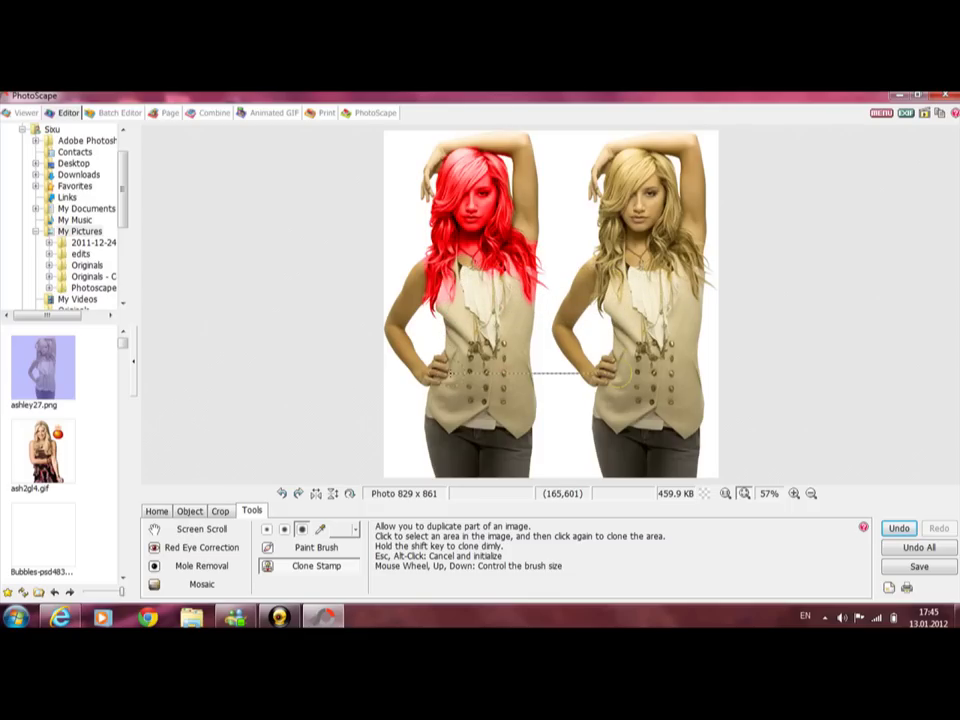
With a smaller clone brush, clone natural skin over the left woman's face and chin.
{"action": "left_click", "coordinate": [284, 529]}
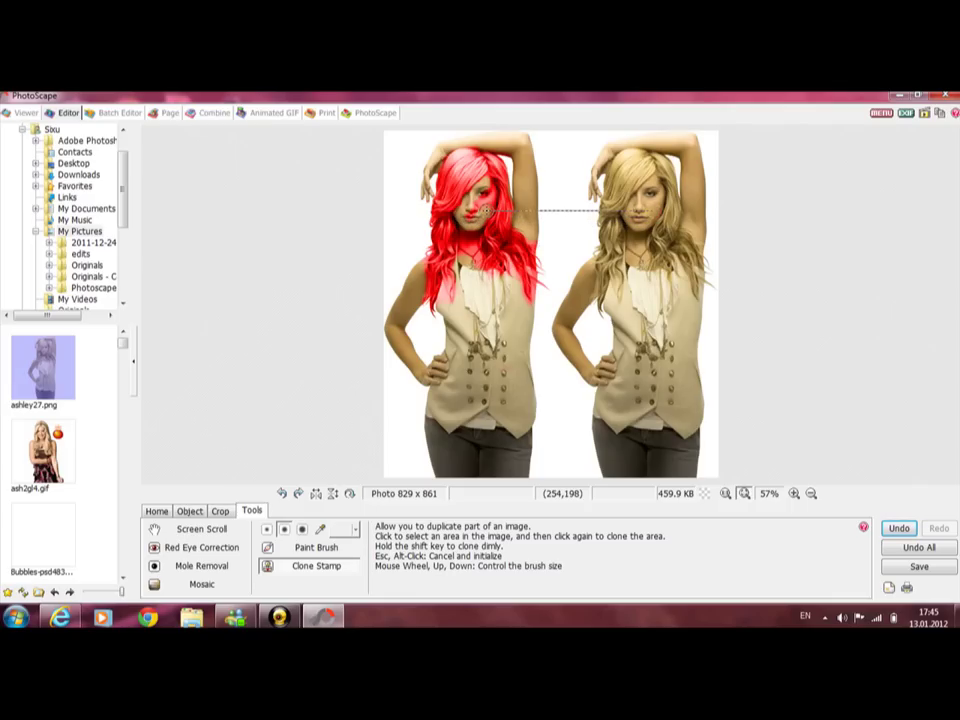
{"action": "left_click", "coordinate": [906, 530]}
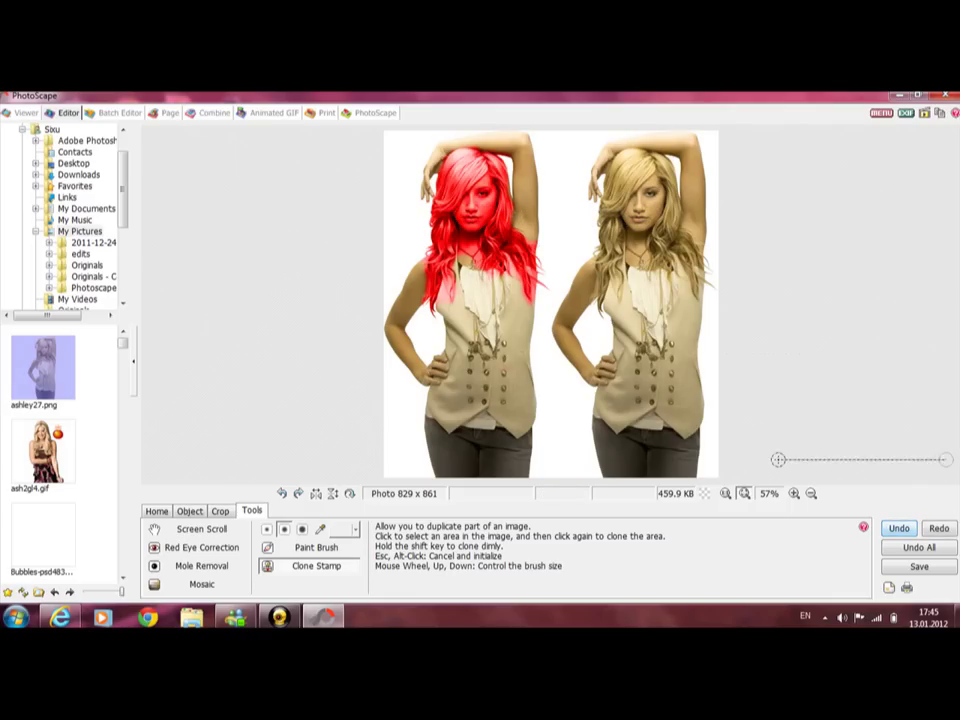
{"action": "left_click", "coordinate": [480, 208]}
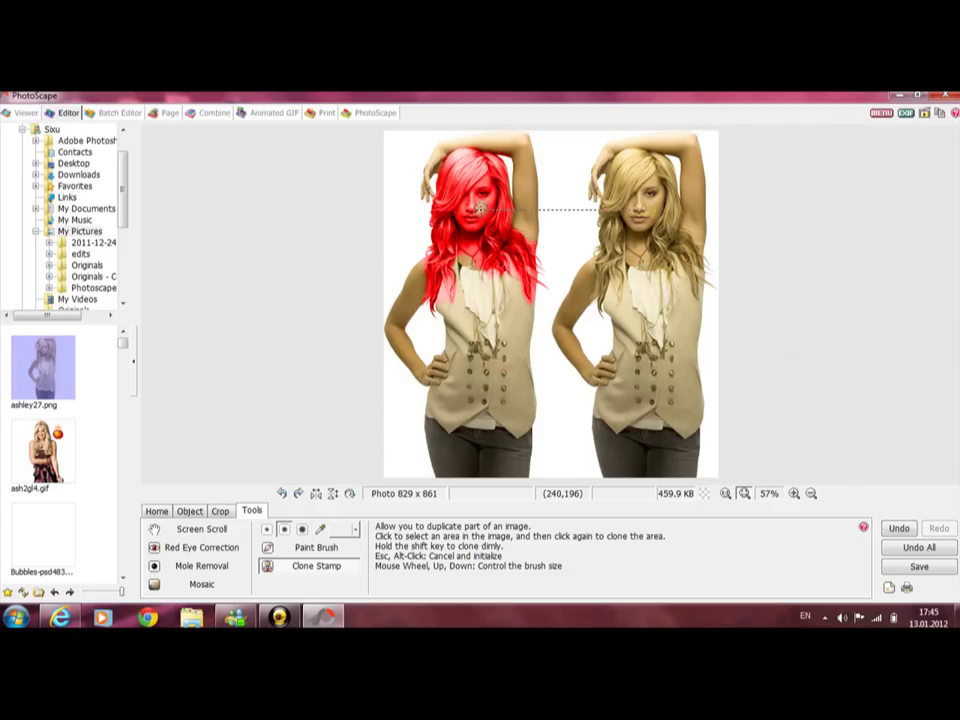
{"action": "mouse_move", "coordinate": [470, 208]}
{"action": "left_mouse_down"}
{"action": "mouse_move", "coordinate": [463, 230]}
{"action": "mouse_move", "coordinate": [475, 226]}
{"action": "left_mouse_up"}
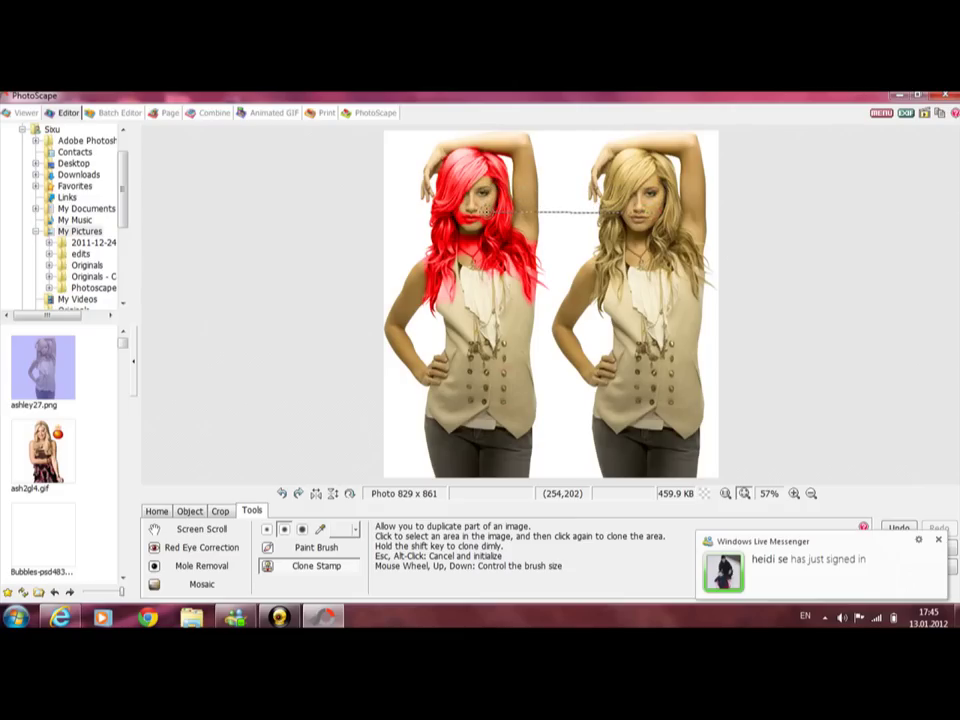
{"action": "left_click", "coordinate": [468, 200]}
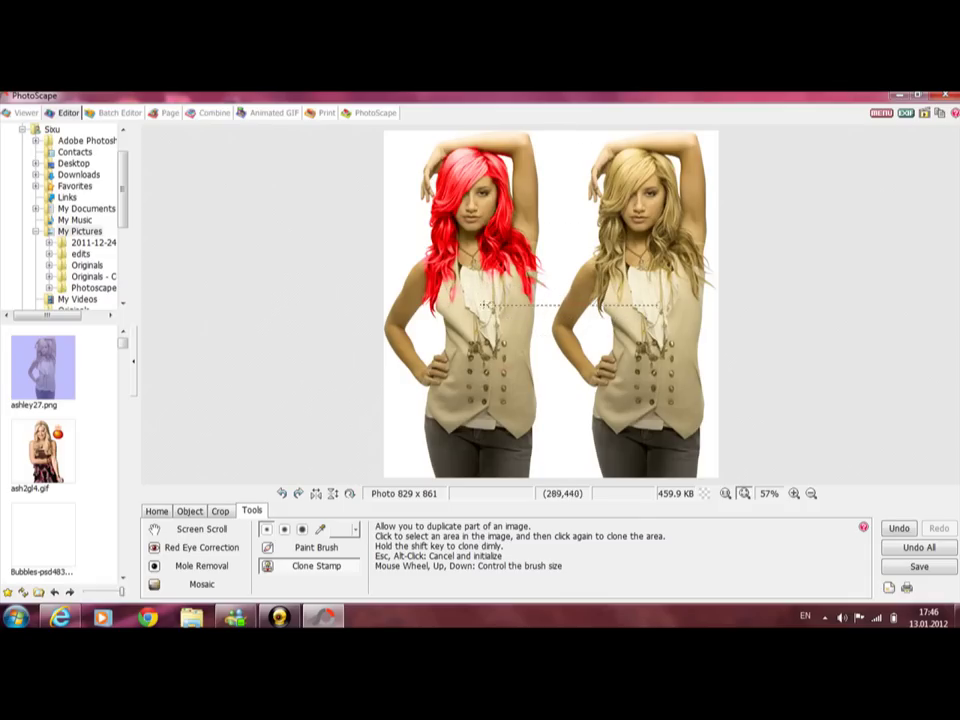
Crop freely around the red-haired woman on the left, leaving a 412 x 857 image.
{"action": "left_click", "coordinate": [220, 512]}
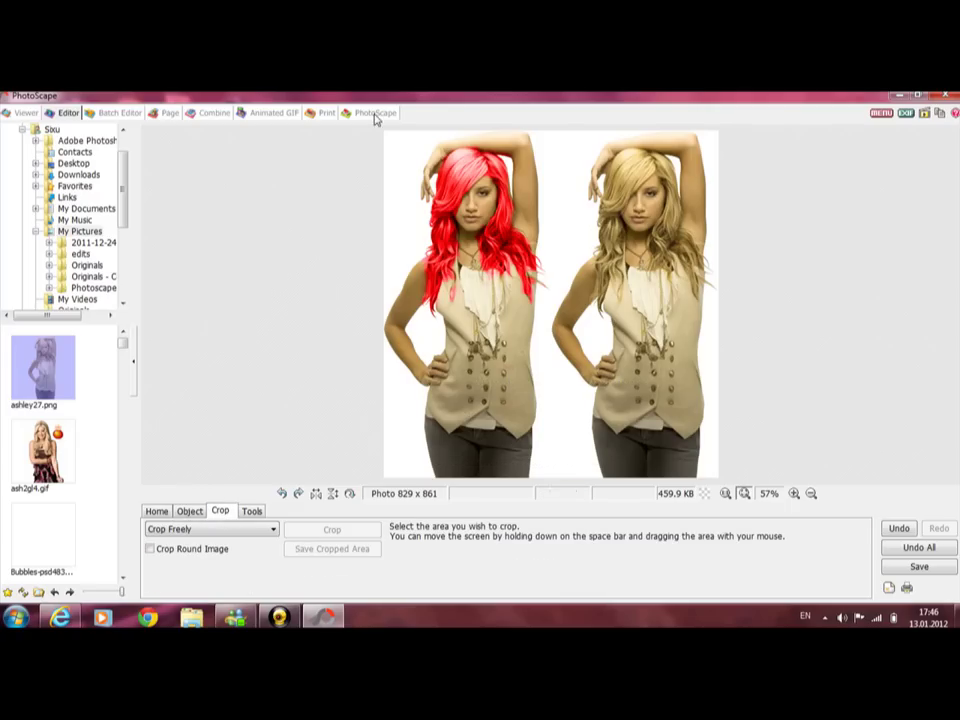
{"action": "left_click_drag", "start_coordinate": [386, 135], "coordinate": [550, 479]}
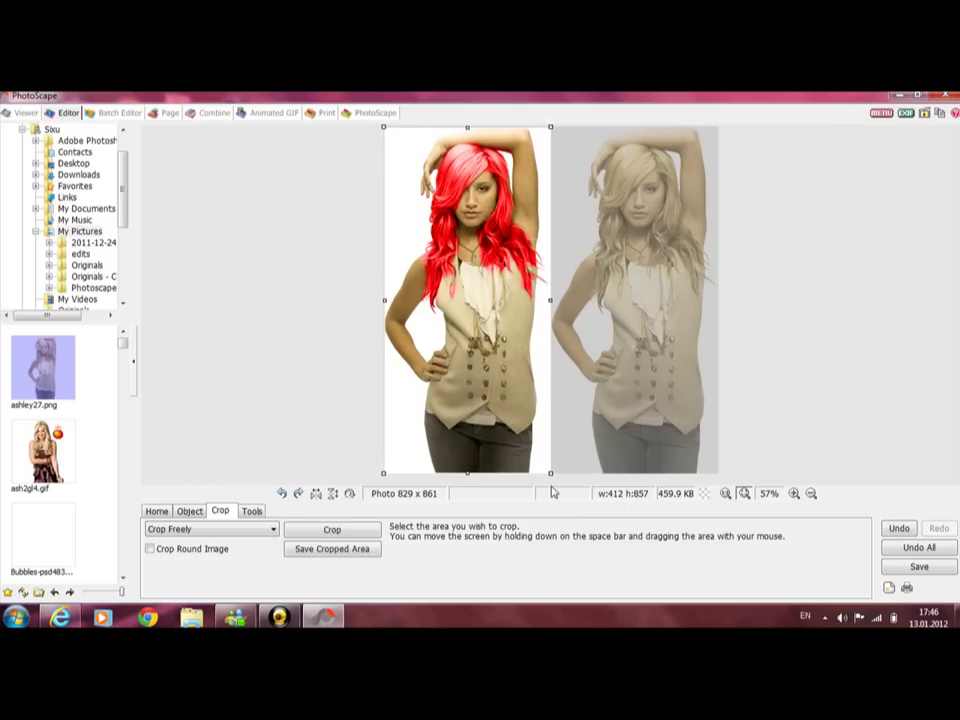
{"action": "left_click", "coordinate": [350, 528]}
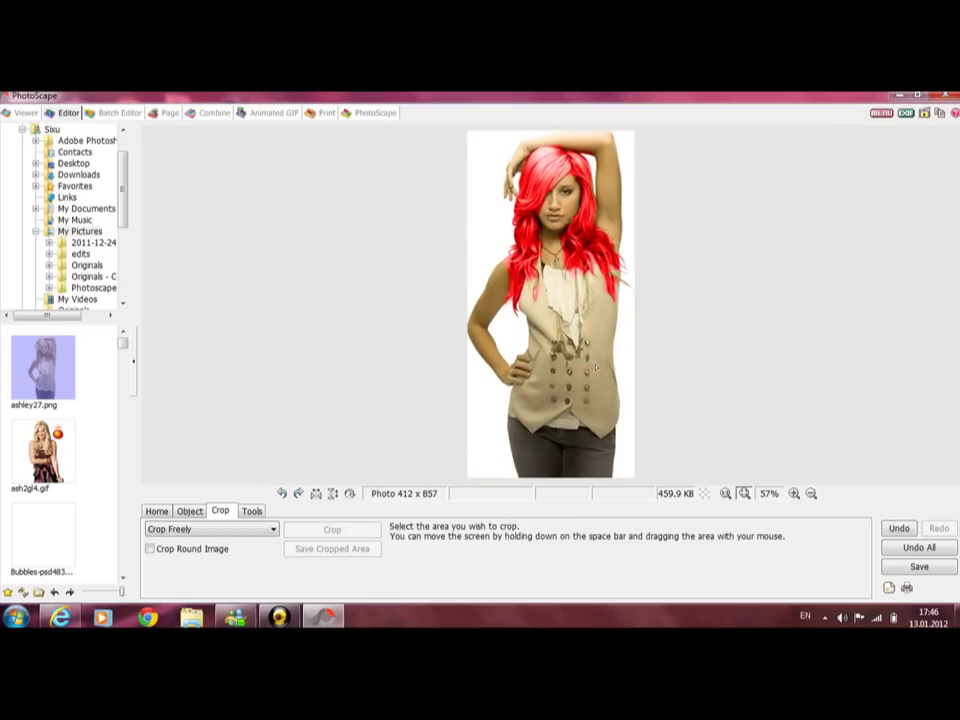
{"action": "left_click", "coordinate": [919, 567]}
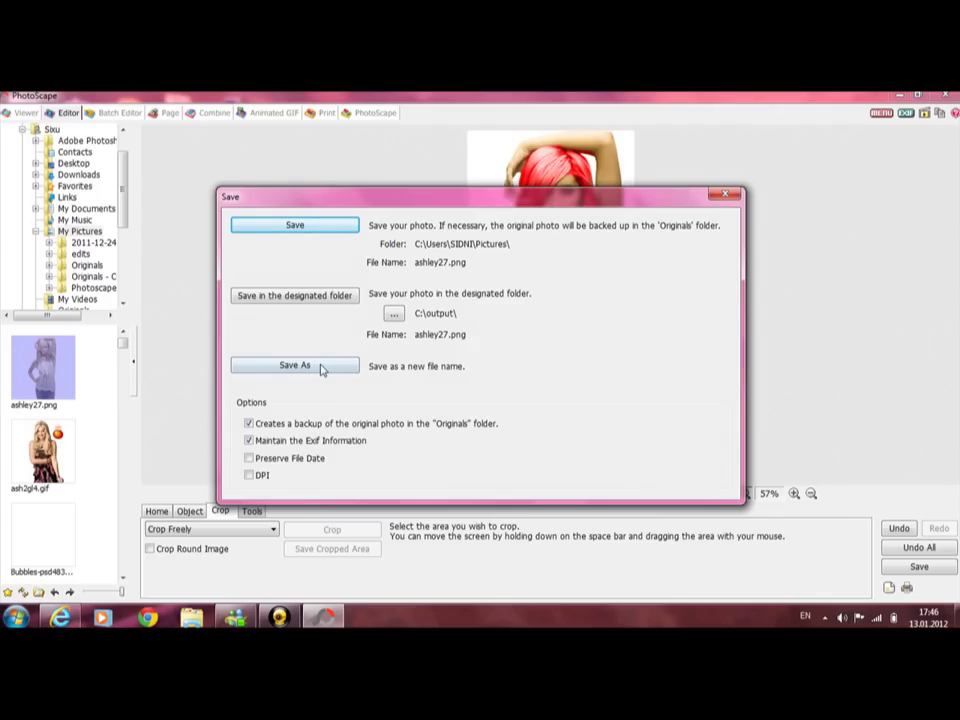
{"action": "left_click_drag", "start_coordinate": [439, 205], "coordinate": [447, 182]}
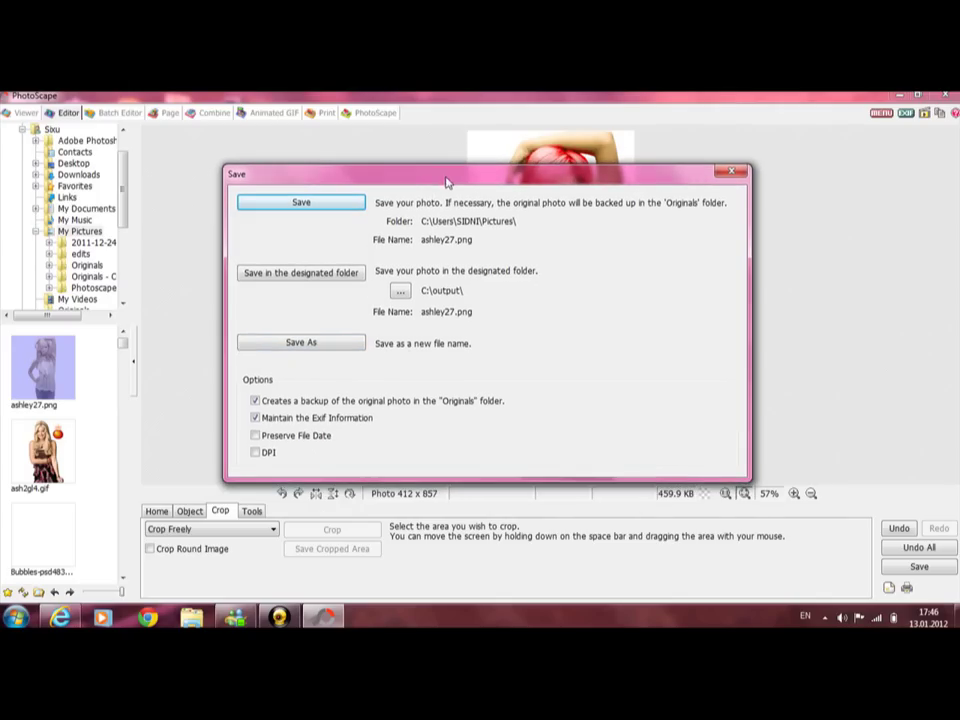
{"action": "left_click", "coordinate": [314, 343]}
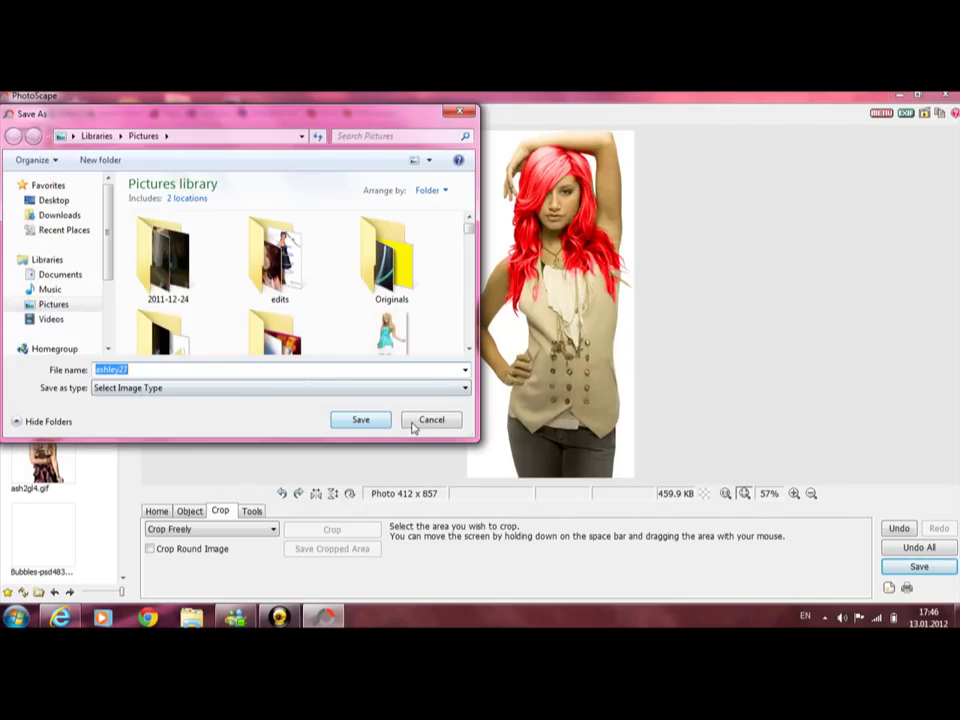
{"action": "left_click", "coordinate": [373, 425]}
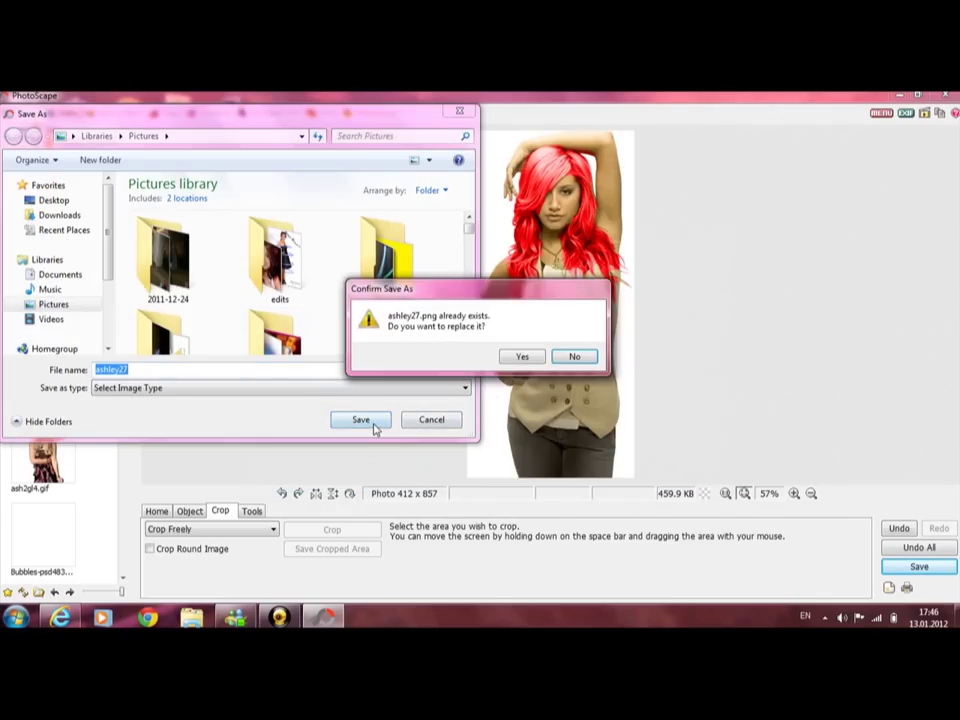
{"action": "left_click", "coordinate": [575, 357]}
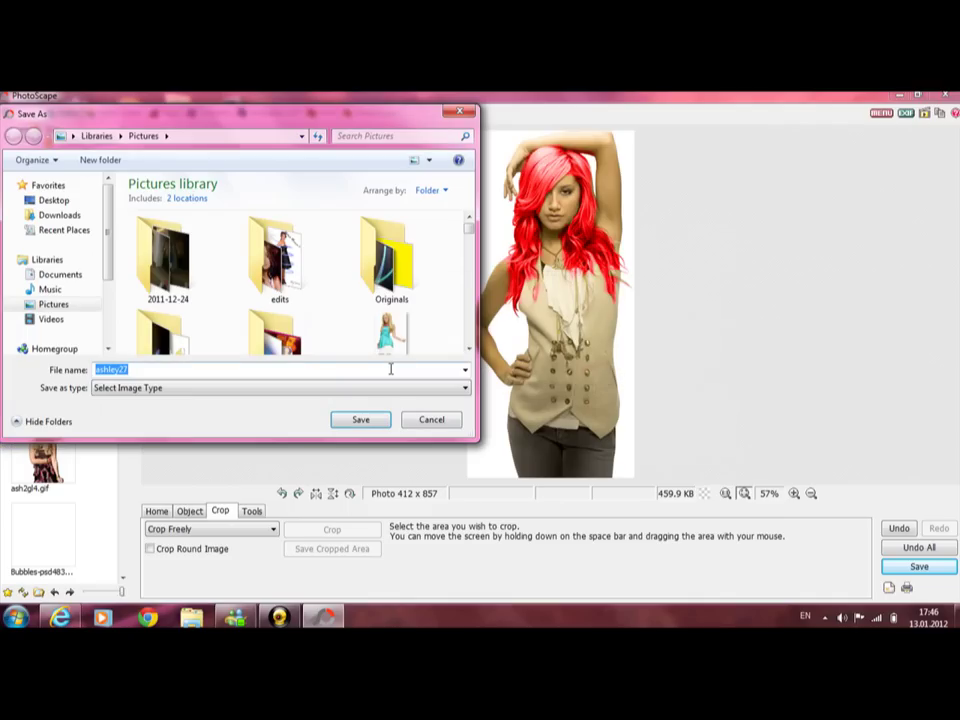
{"action": "type", "text": "fgh"}
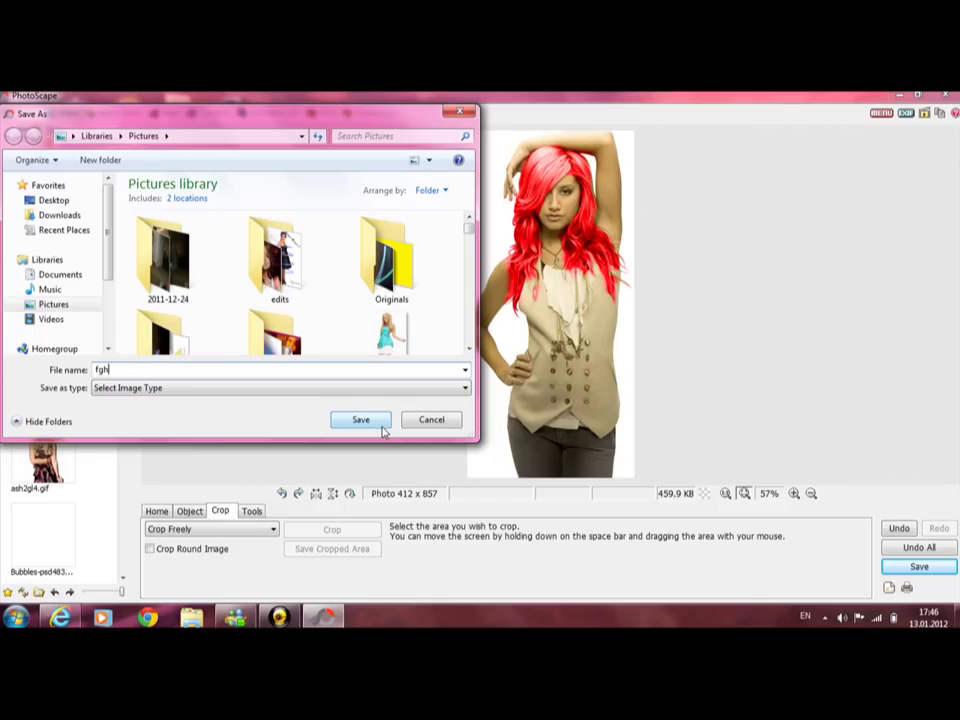
{"action": "left_click", "coordinate": [424, 420]}
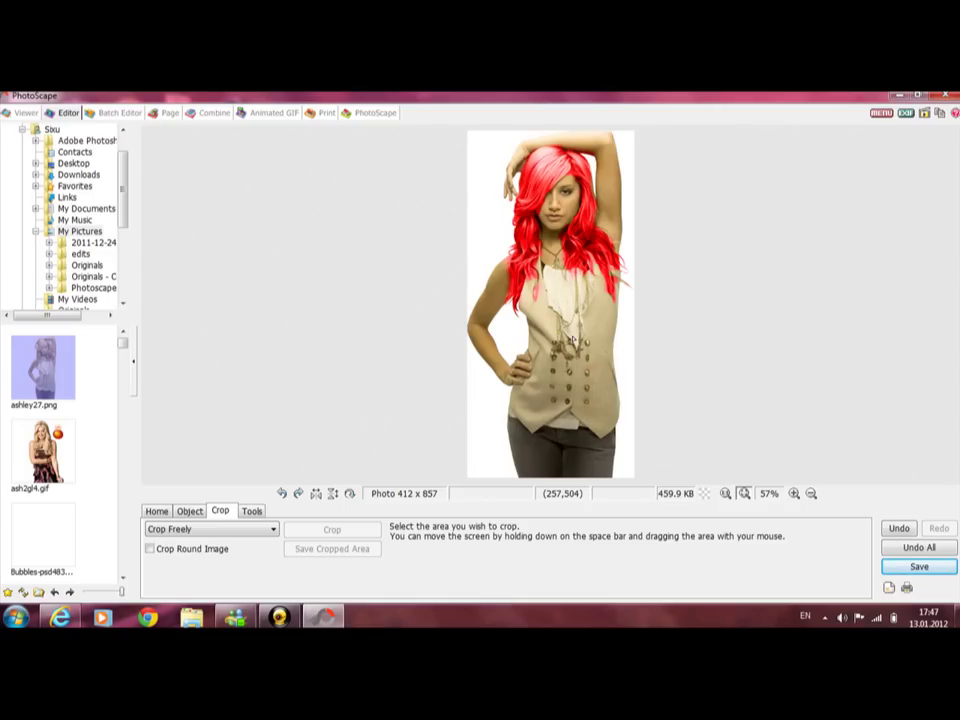
Save the cropped photo as a new file named ghj in Pictures.
{"action": "left_click", "coordinate": [919, 566]}
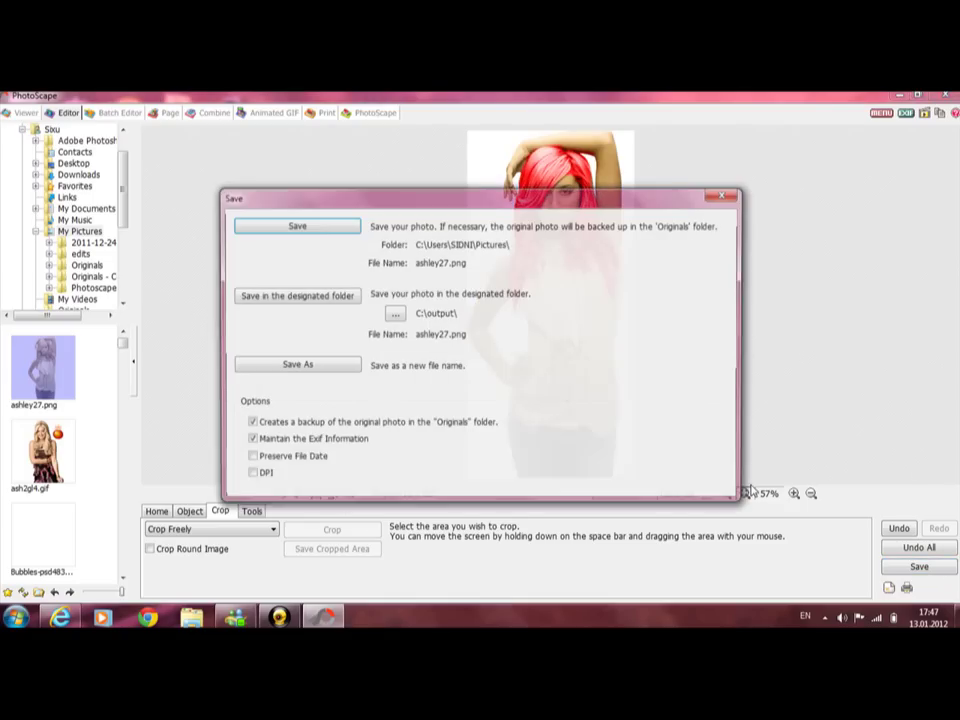
{"action": "left_click", "coordinate": [316, 367]}
{"action": "type", "text": "ghj"}
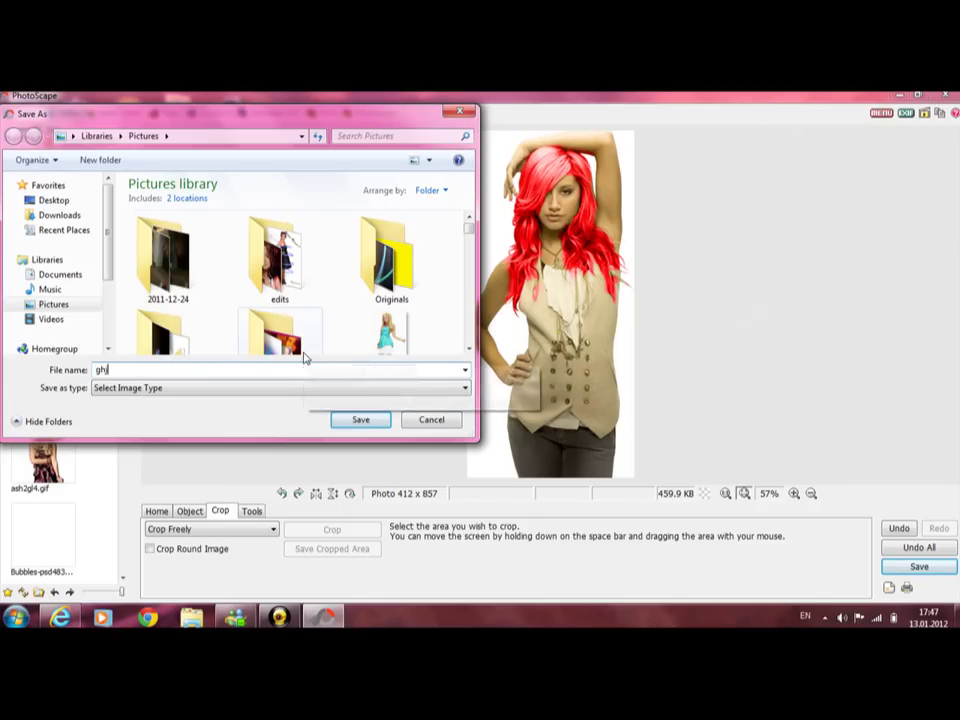
{"action": "left_click", "coordinate": [338, 421]}
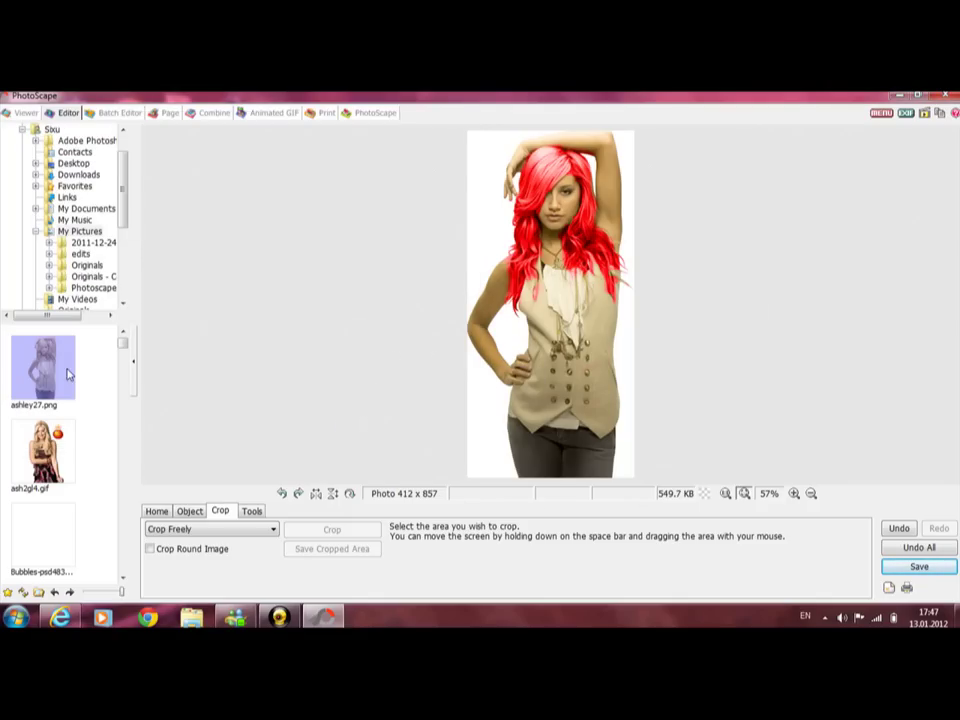
Browse the Photoscape edits folder, open bluehair.gif, then close PhotoScape.
{"action": "left_click", "coordinate": [88, 287]}
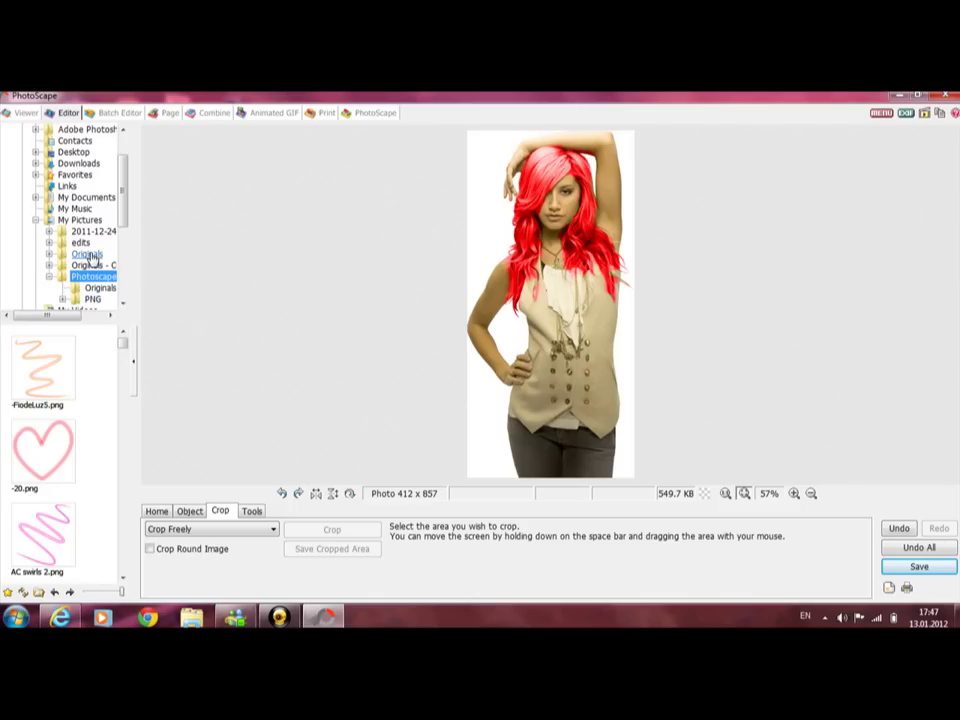
{"action": "left_click", "coordinate": [81, 242]}
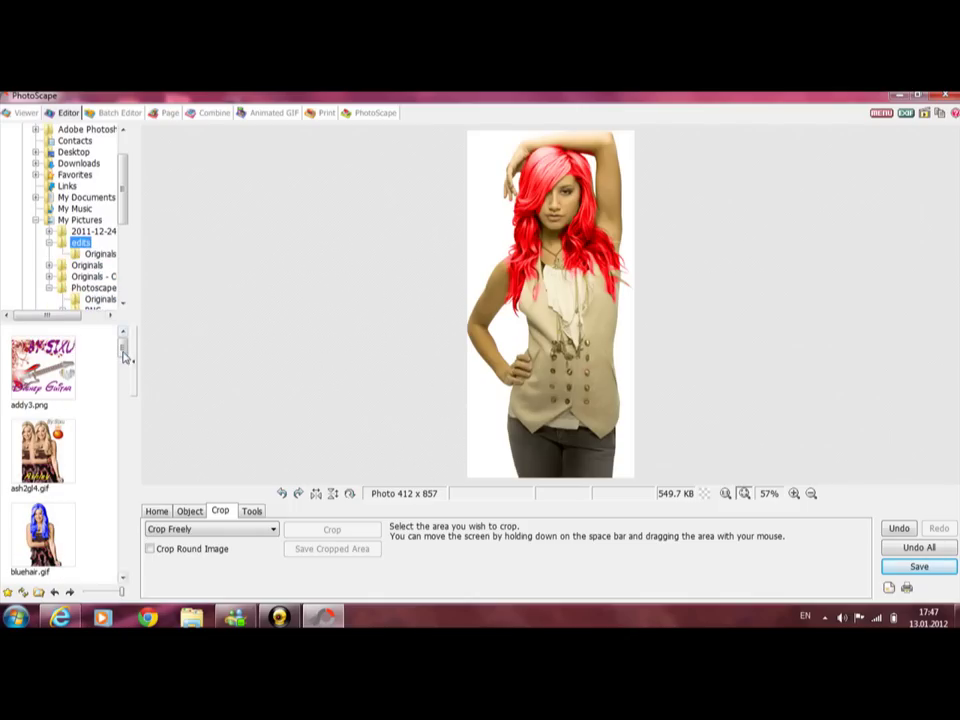
{"action": "left_click_drag", "start_coordinate": [135, 357], "coordinate": [155, 303]}
{"action": "left_click", "coordinate": [47, 548]}
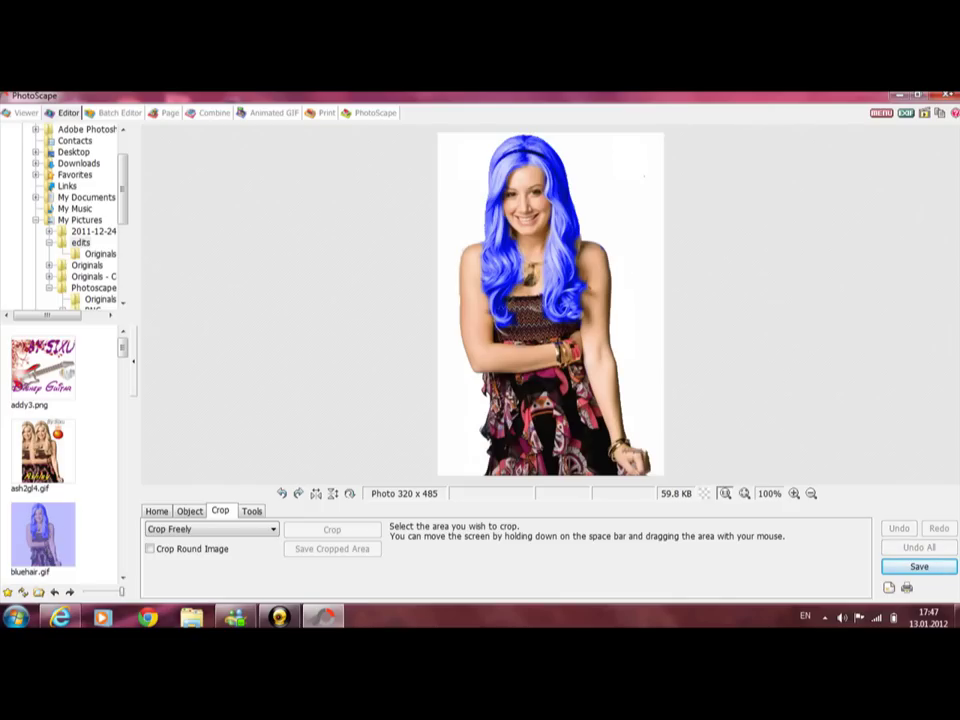
{"action": "left_click", "coordinate": [942, 97]}
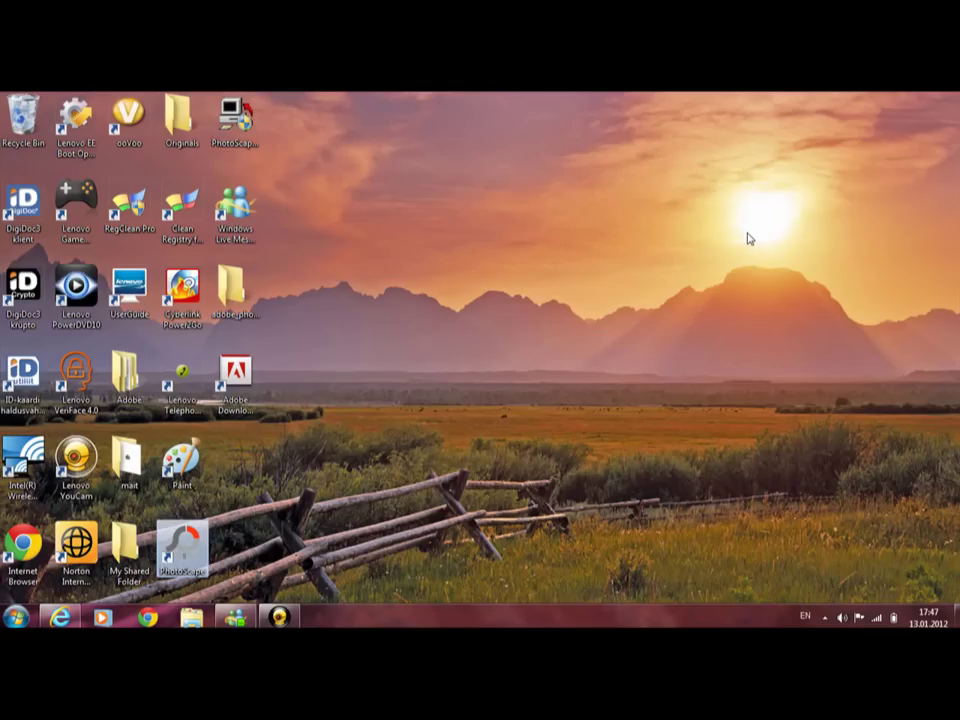
{"action": "left_click", "coordinate": [15, 617]}
{"action": "left_click", "coordinate": [80, 476]}
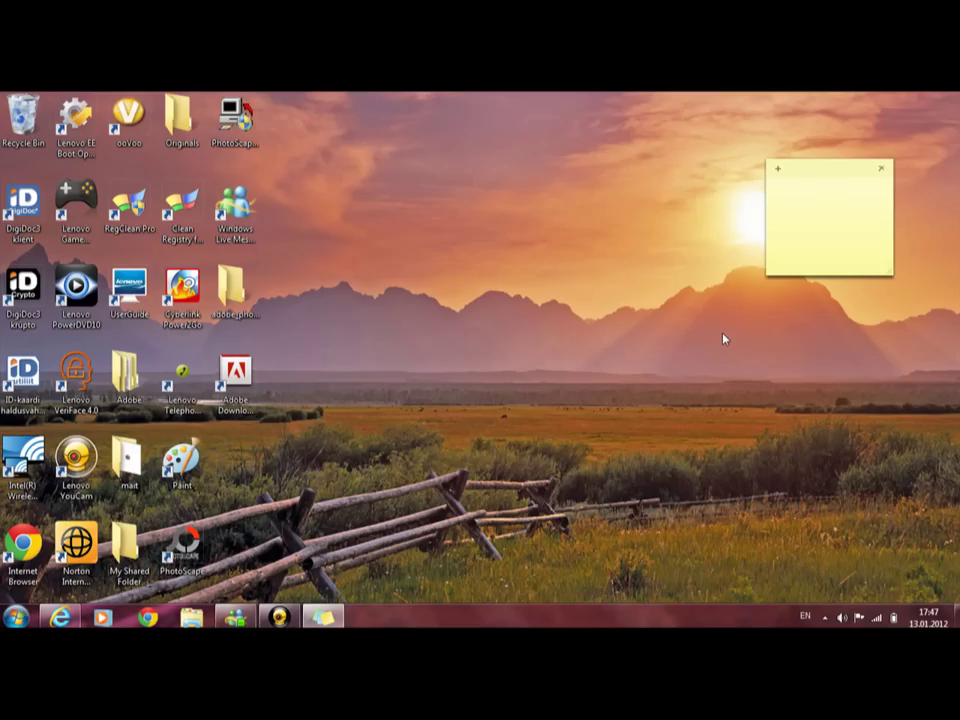
{"action": "left_click_drag", "start_coordinate": [852, 172], "coordinate": [609, 361]}
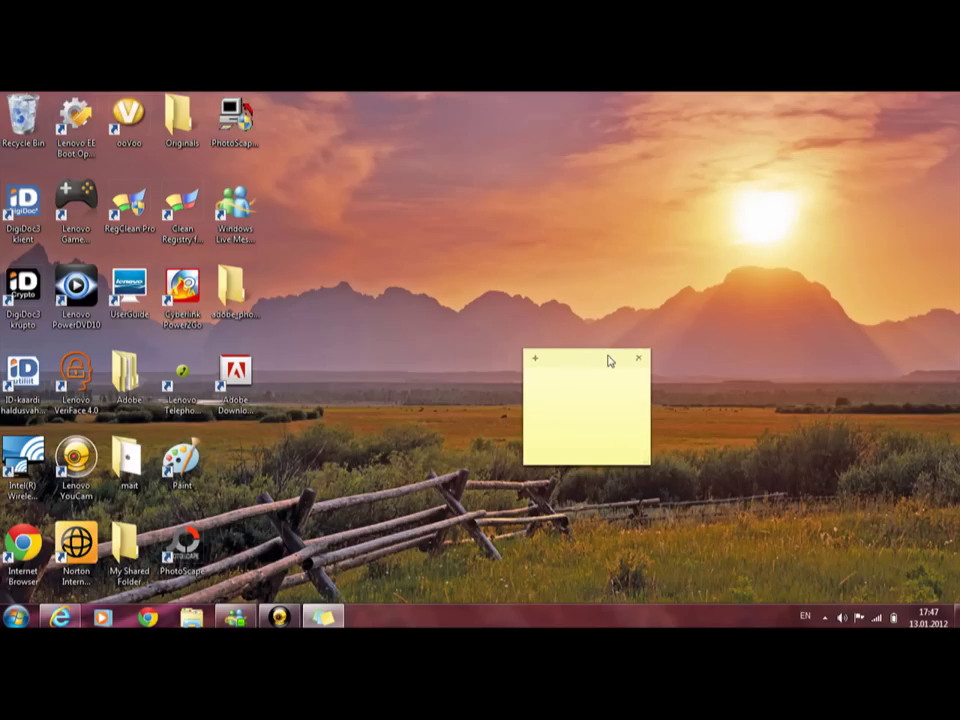
{"action": "left_click", "coordinate": [534, 360]}
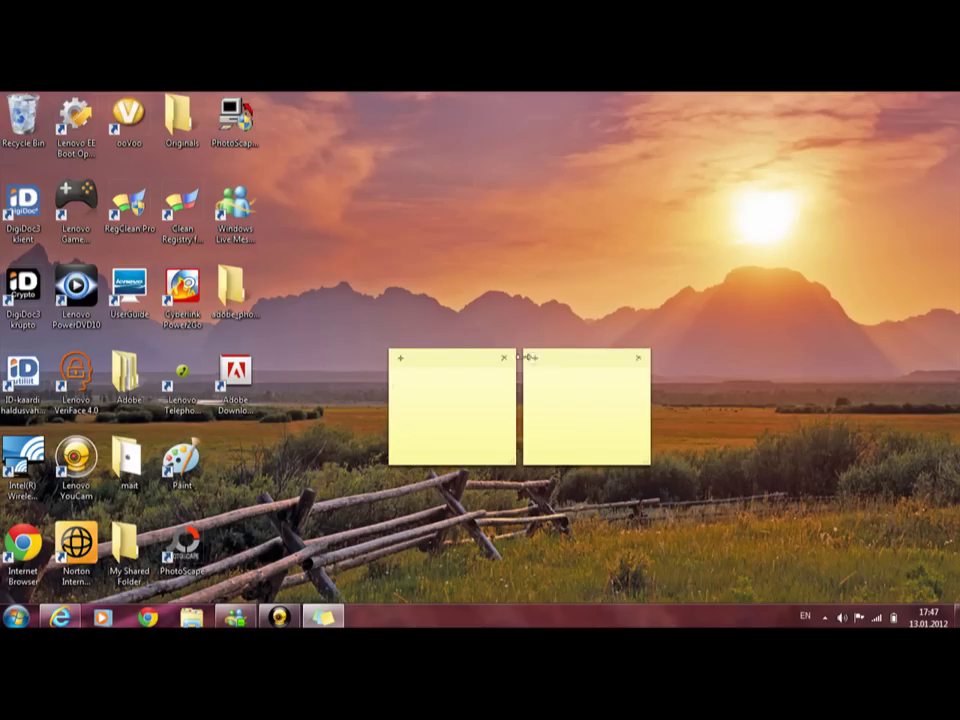
{"action": "left_click", "coordinate": [503, 357]}
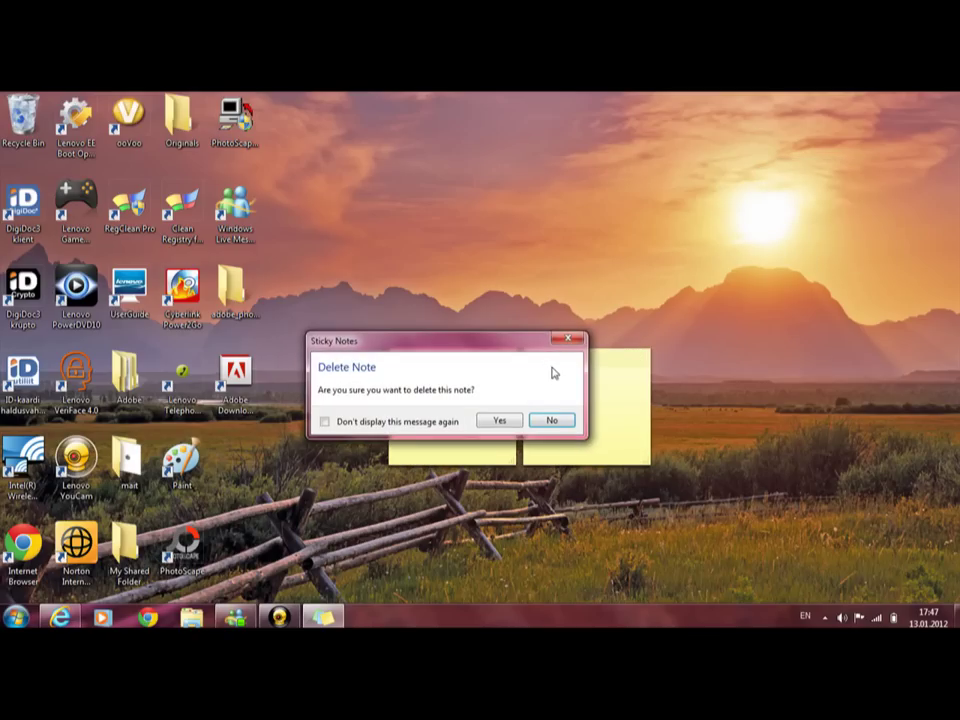
{"action": "left_click", "coordinate": [499, 420]}
{"action": "left_click_drag", "start_coordinate": [564, 360], "coordinate": [490, 368]}
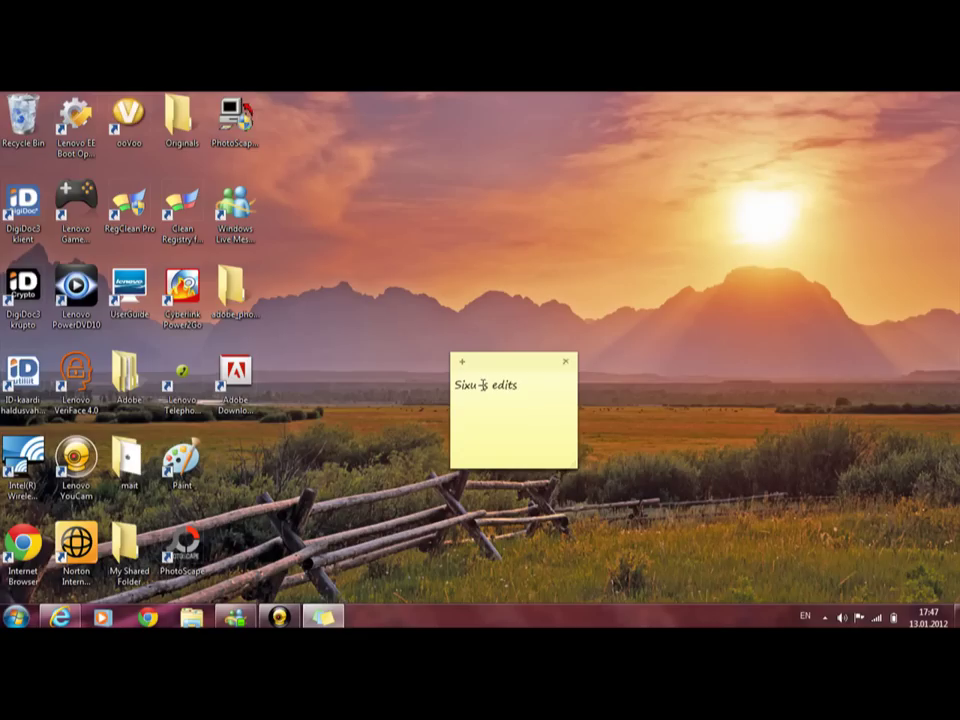
{"action": "type", "text": "!!!"}
{"action": "left_click", "coordinate": [566, 372]}
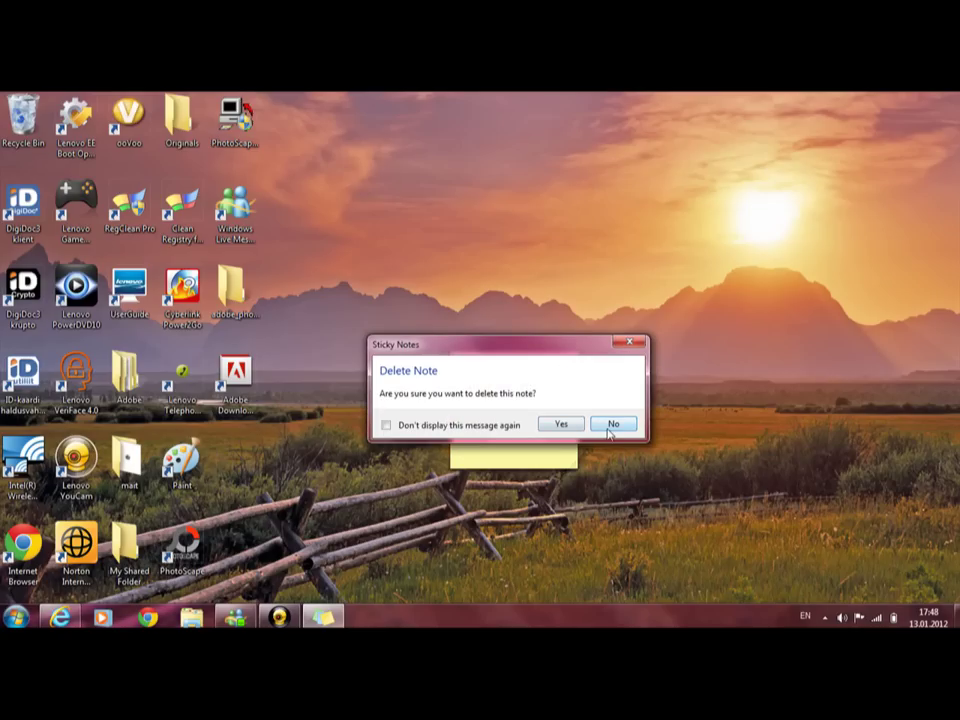
{"action": "left_click", "coordinate": [561, 424]}
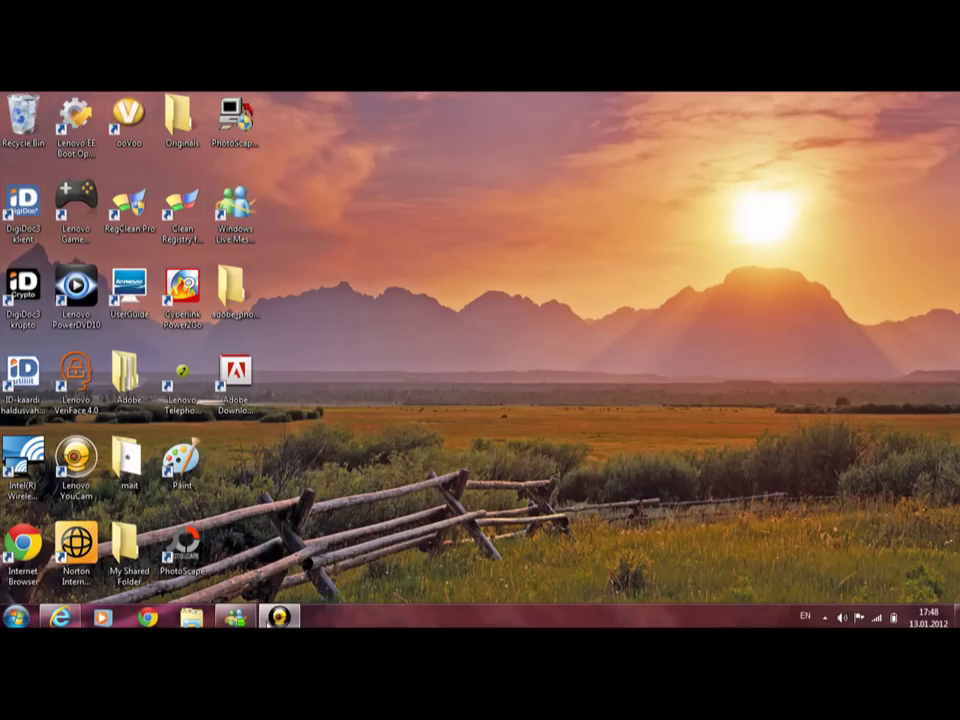